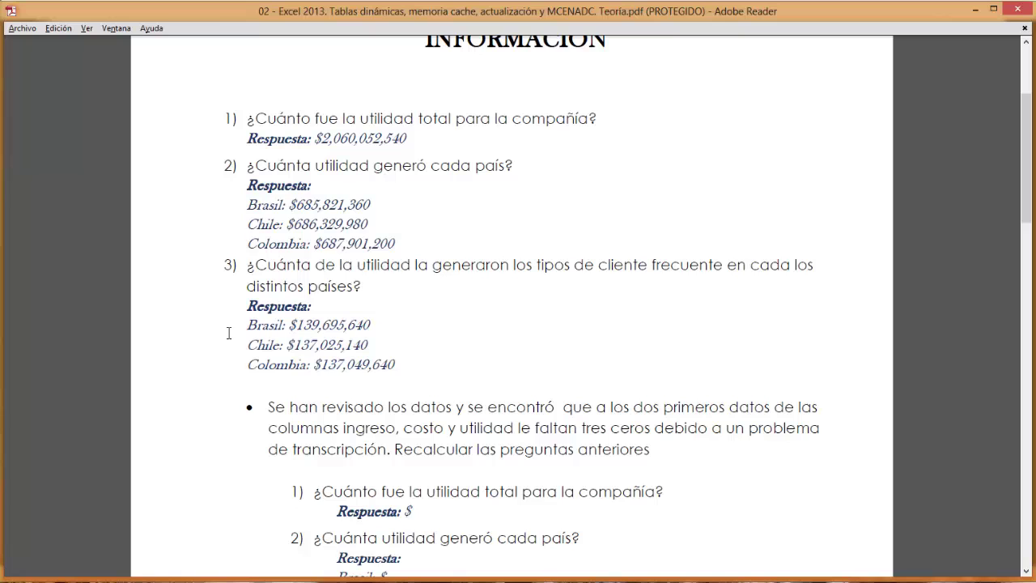
Read the exercise about the missing zeros in ingreso, costo and utilidad and the three questions to recalculate.
{"action": "scroll", "coordinate": [465, 346], "scroll_direction": "down", "scroll_amount": 2}
{"action": "scroll", "coordinate": [466, 344], "scroll_direction": "down", "scroll_amount": 5}
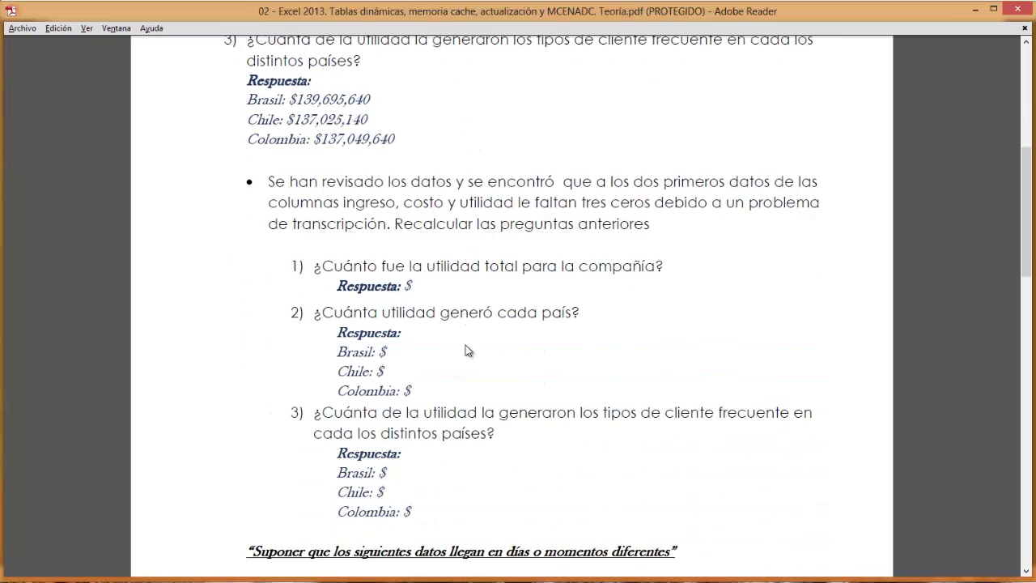
{"action": "scroll", "coordinate": [465, 345], "scroll_direction": "down", "scroll_amount": 3}
{"action": "scroll", "coordinate": [464, 343], "scroll_direction": "up", "scroll_amount": 1}
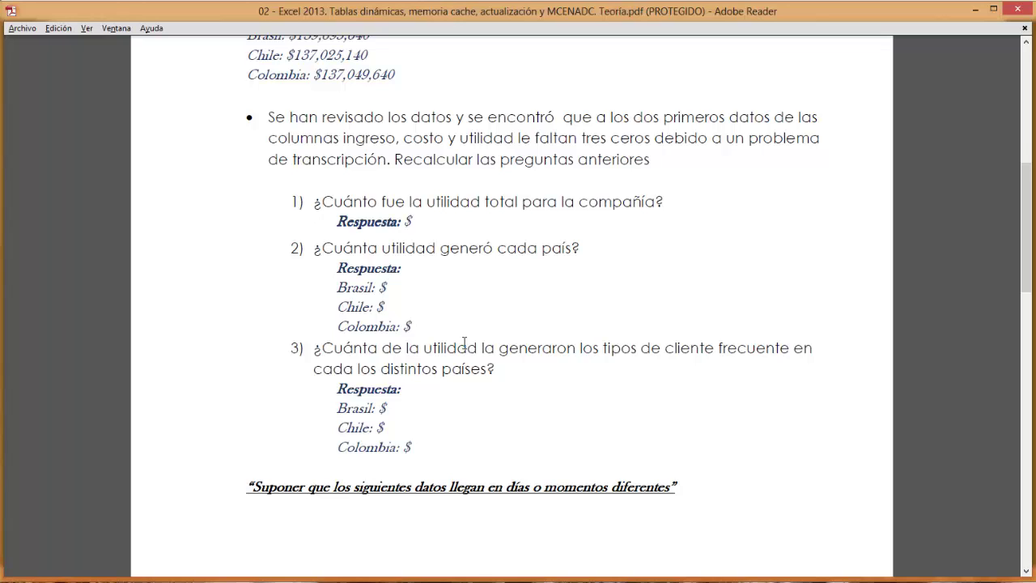
{"action": "scroll", "coordinate": [463, 343], "scroll_direction": "up", "scroll_amount": 3}
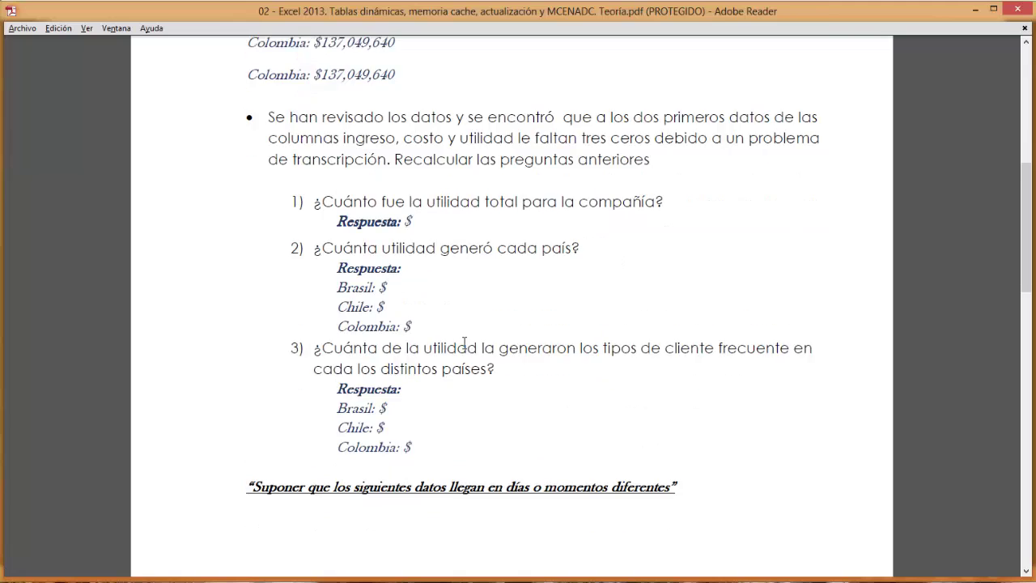
{"action": "scroll", "coordinate": [390, 302], "scroll_direction": "down", "scroll_amount": 1}
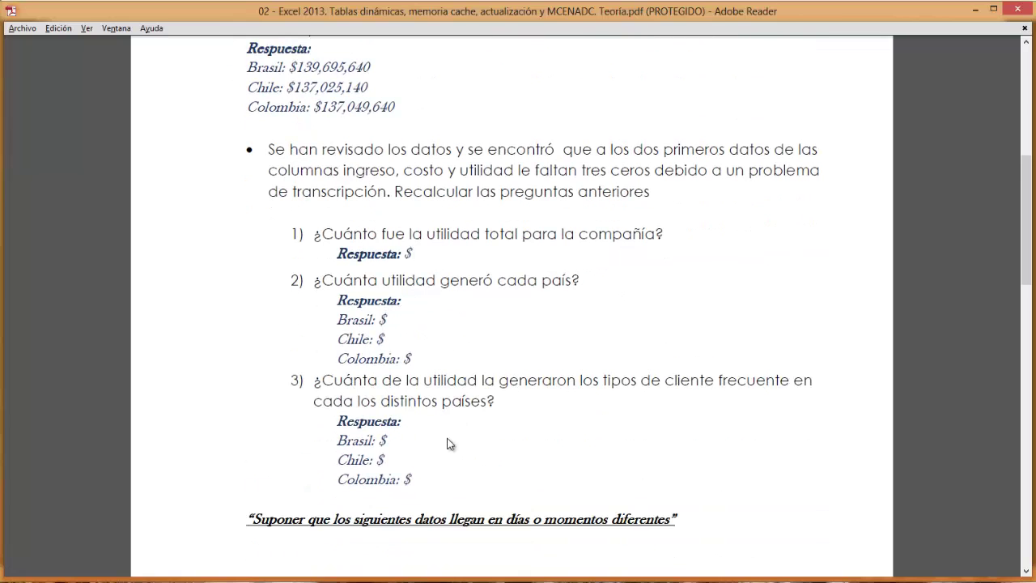
{"action": "scroll", "coordinate": [446, 486], "scroll_direction": "down", "scroll_amount": 2}
{"action": "scroll", "coordinate": [476, 310], "scroll_direction": "up", "scroll_amount": 1}
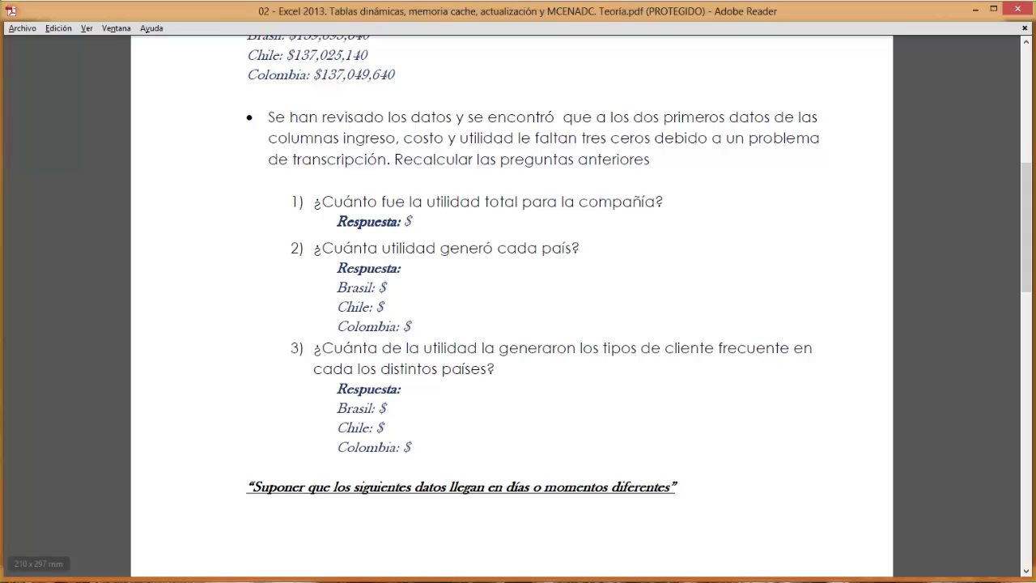
Switch to the Excel workbook and set the first record's Ingreso in H2 of Telefonía Datos to 925000.
{"action": "left_click", "coordinate": [356, 580]}
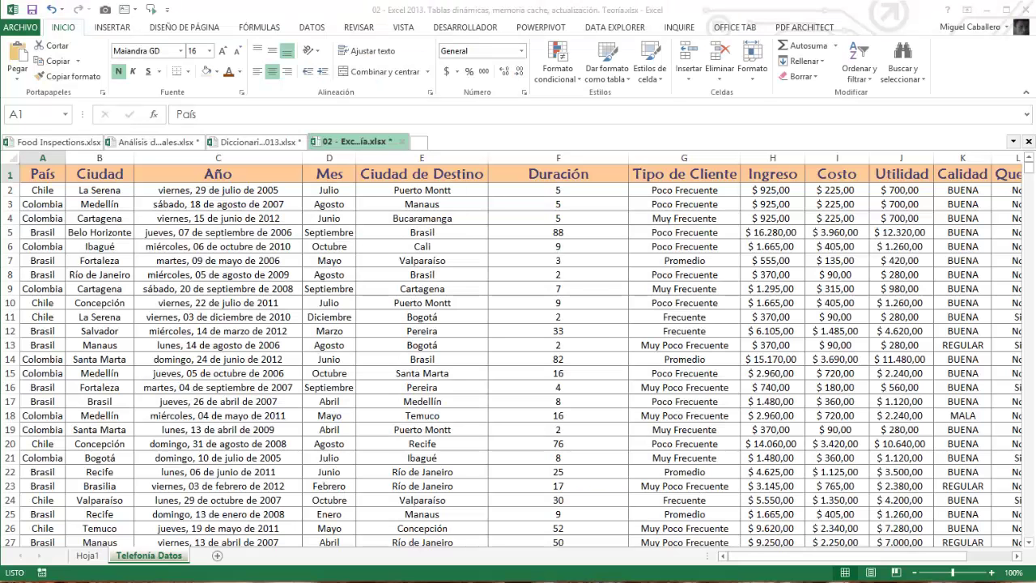
{"action": "left_click", "coordinate": [53, 192]}
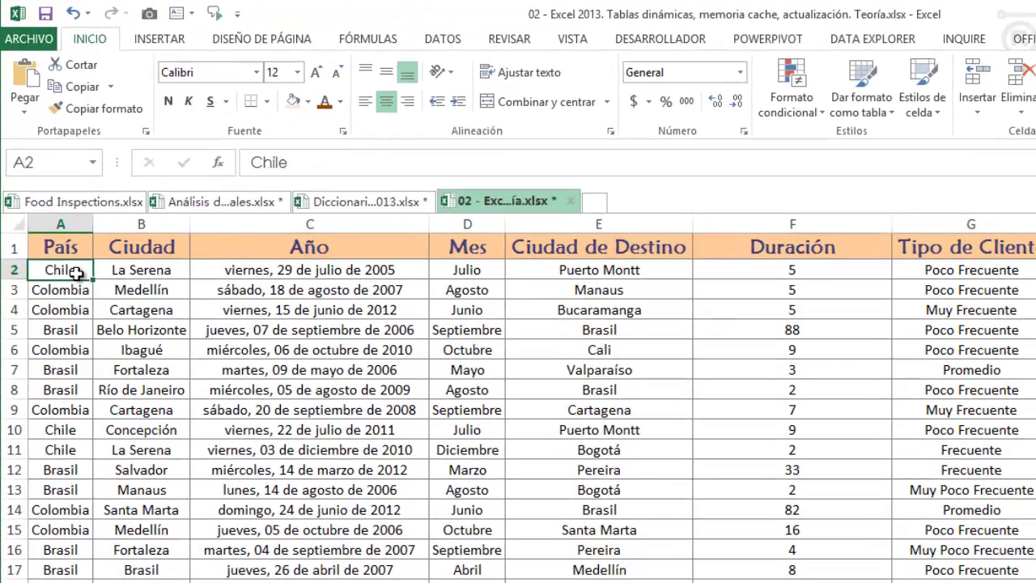
{"action": "key", "text": "Up"}
{"action": "key", "text": "Down"}
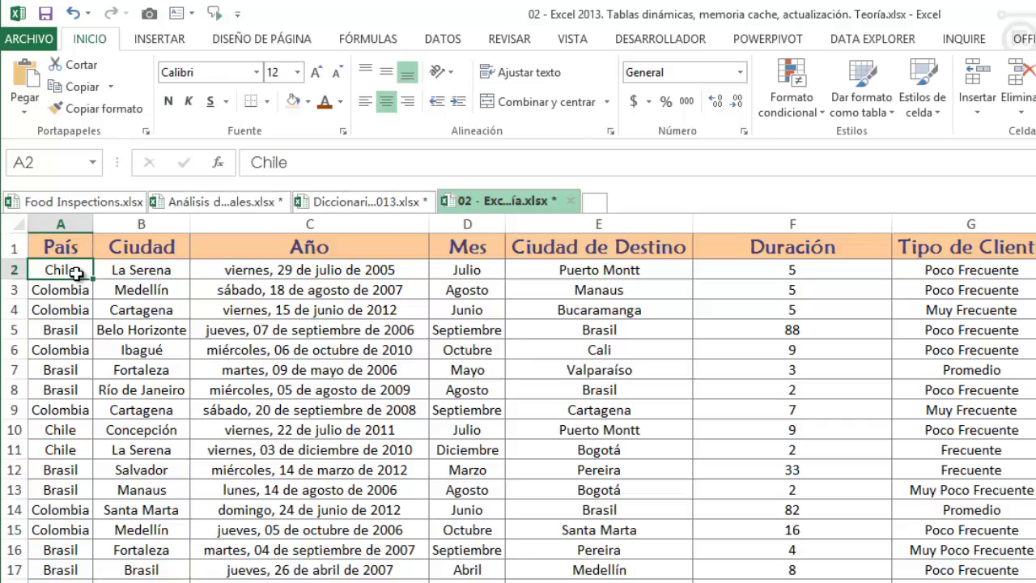
{"action": "key", "text": "Right"}
{"action": "key", "text": "Right"}
{"action": "key", "text": "Right"}
{"action": "key", "text": "Right"}
{"action": "key", "text": "Right"}
{"action": "key", "text": "Right"}
{"action": "key", "text": "Right"}
{"action": "key", "text": "Right"}
{"action": "key", "text": "Right"}
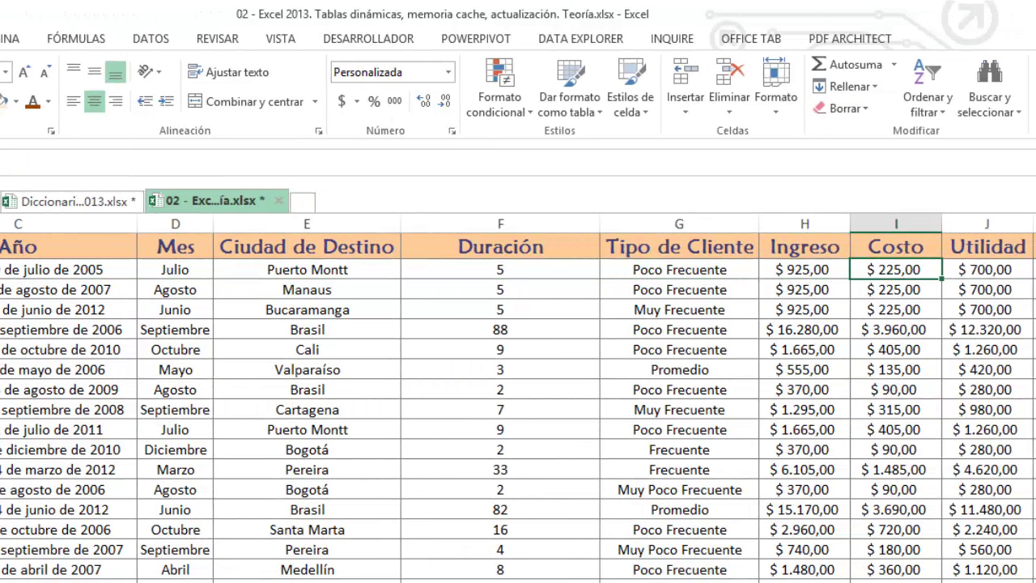
{"action": "key", "text": "Left"}
{"action": "key", "text": "Left"}
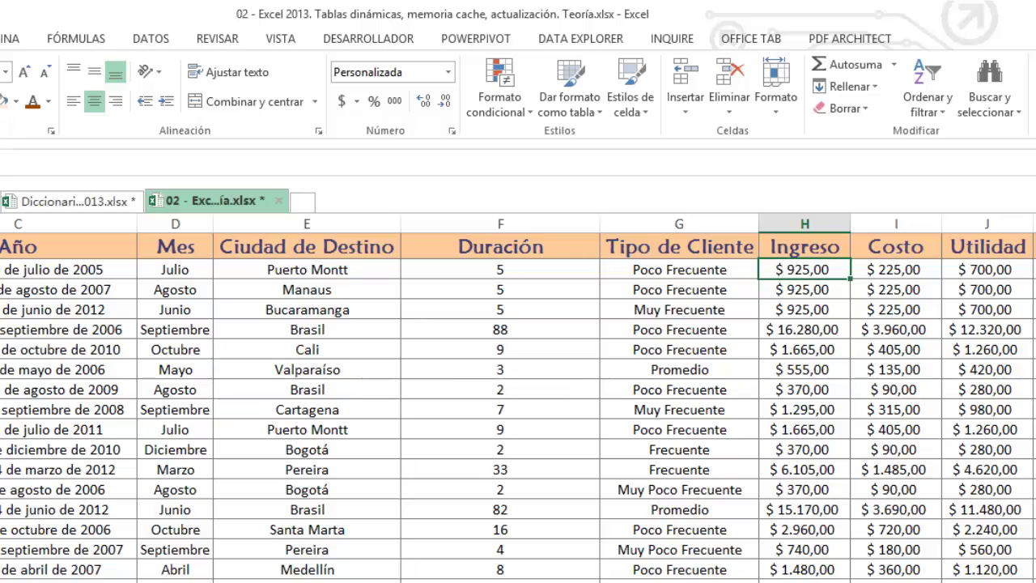
{"action": "key", "text": "F2"}
{"action": "type", "text": "000"}
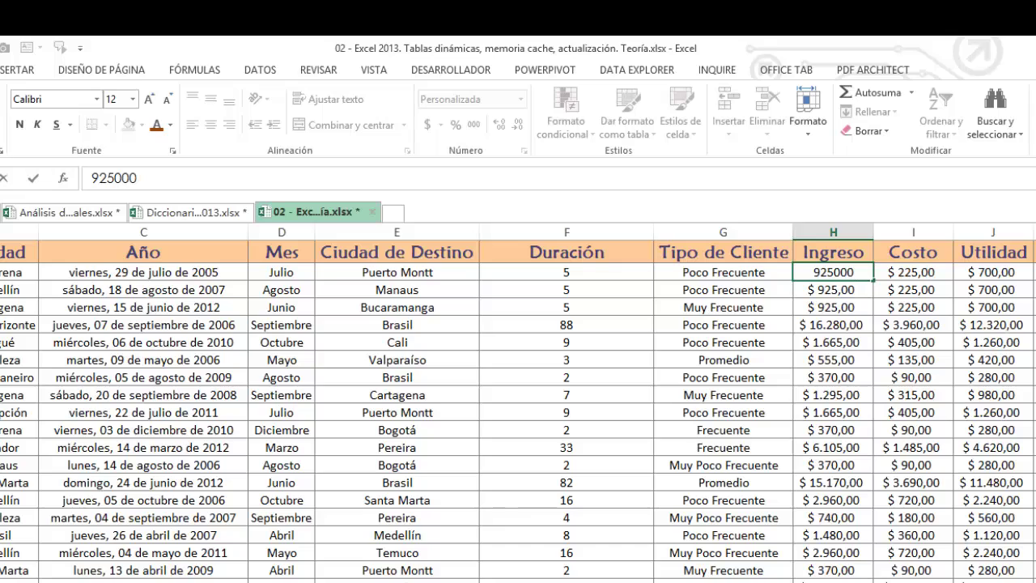
{"action": "key", "text": "Tab"}
Set the first record's Costo to 225000 and its Utilidad to 700000.
{"action": "key", "text": "F2"}
{"action": "type", "text": "000"}
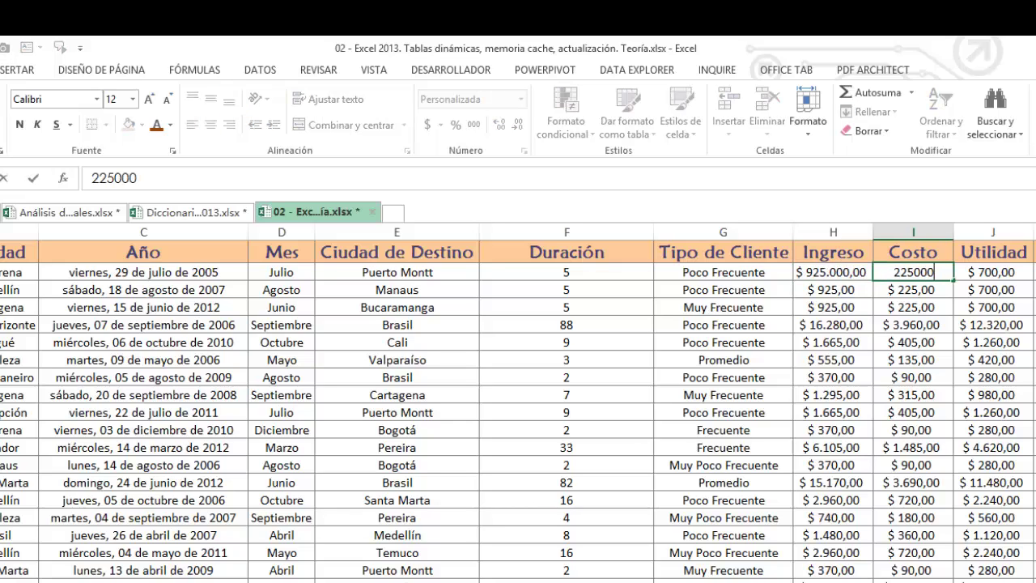
{"action": "key", "text": "Tab"}
{"action": "key", "text": "F2"}
{"action": "type", "text": "000"}
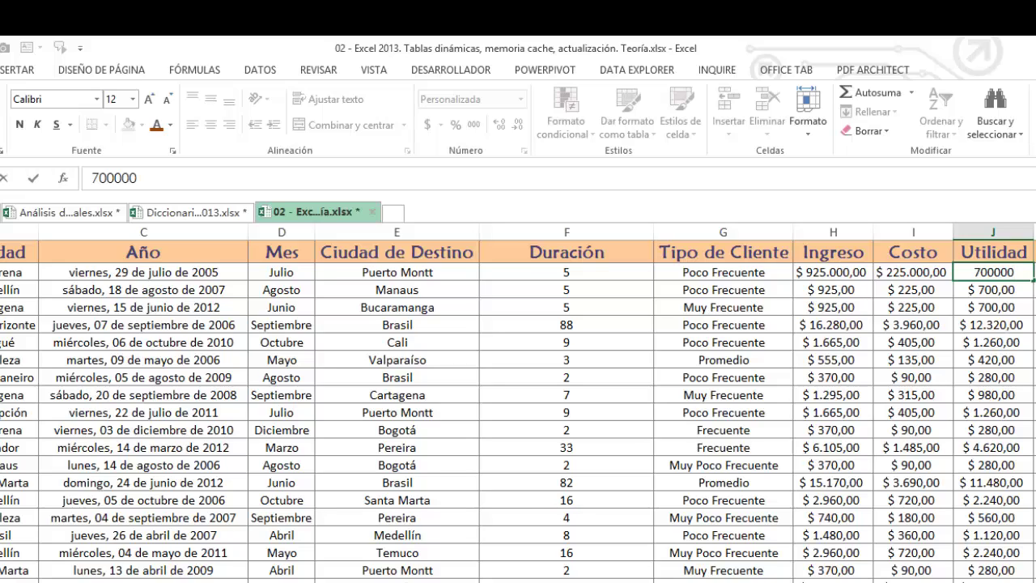
{"action": "key", "text": "Return"}
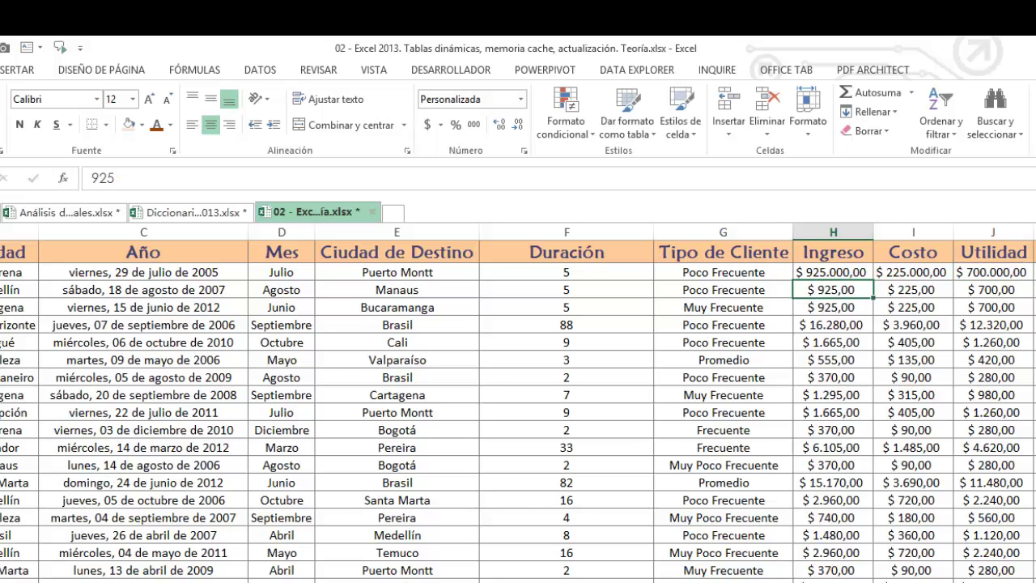
Set the second record's Ingreso to 925000, Costo to 225000 and Utilidad to 700000.
{"action": "key", "text": "F2"}
{"action": "type", "text": "000"}
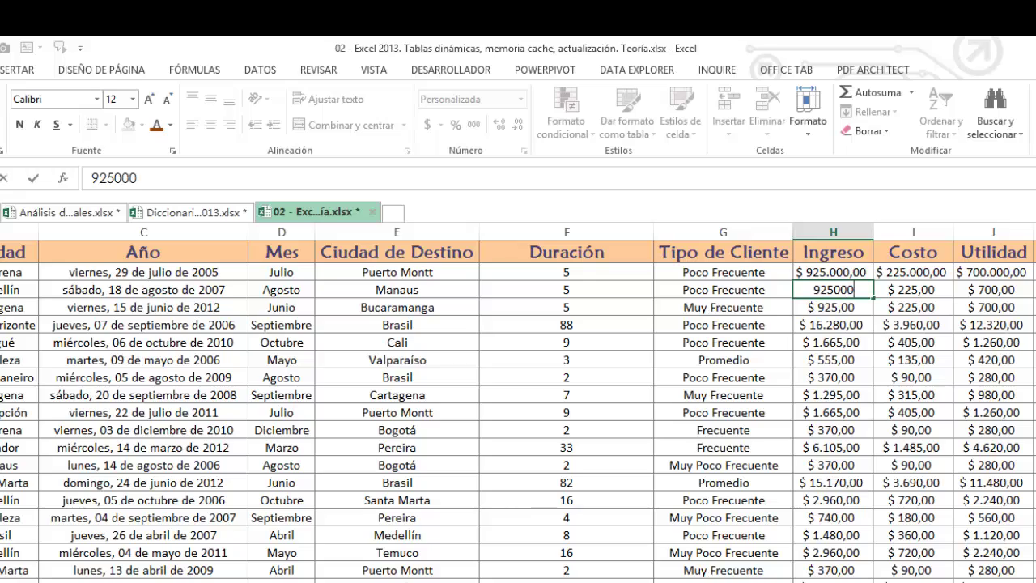
{"action": "key", "text": "Tab"}
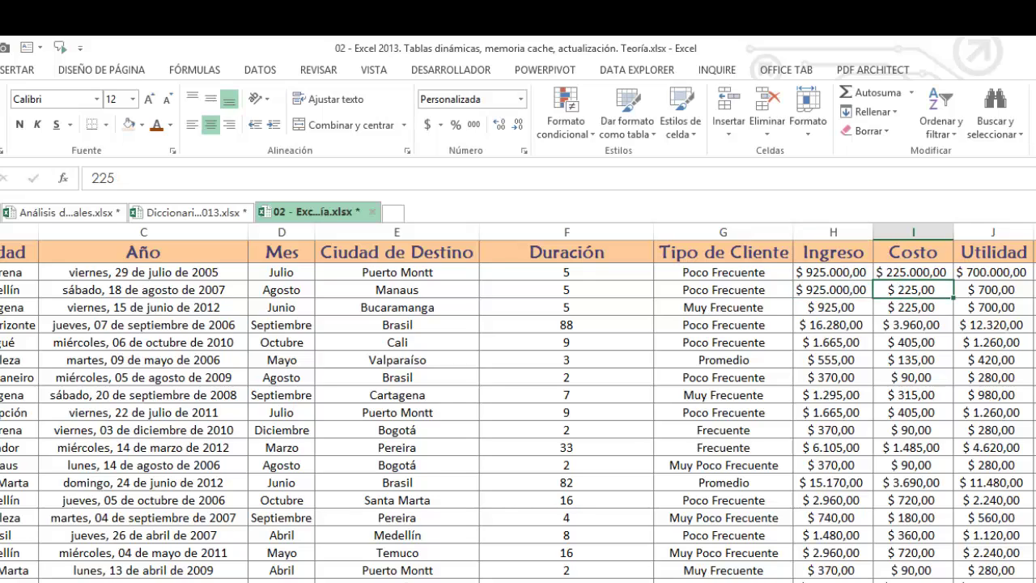
{"action": "key", "text": "F2"}
{"action": "type", "text": "000"}
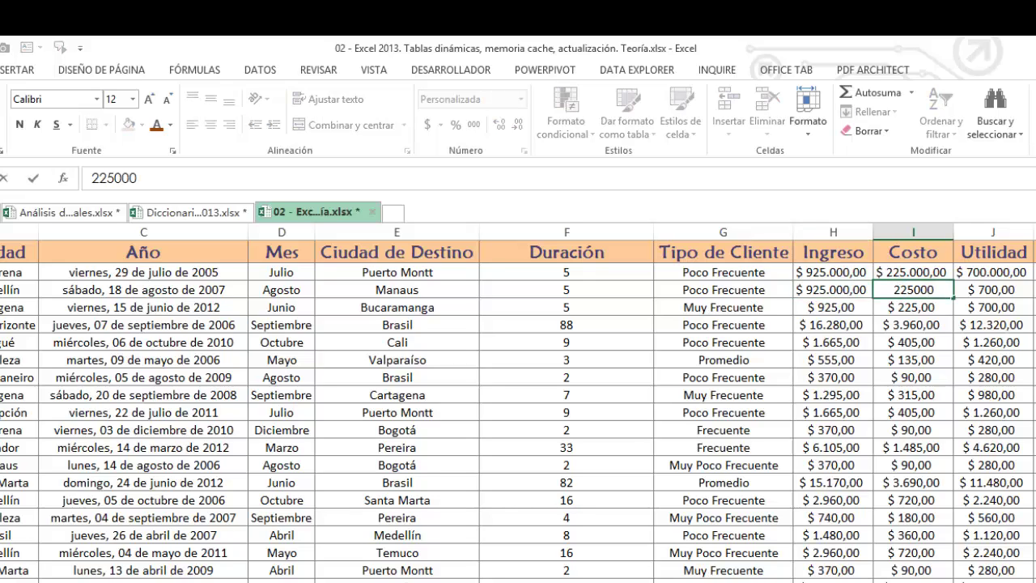
{"action": "key", "text": "Tab"}
{"action": "key", "text": "F2"}
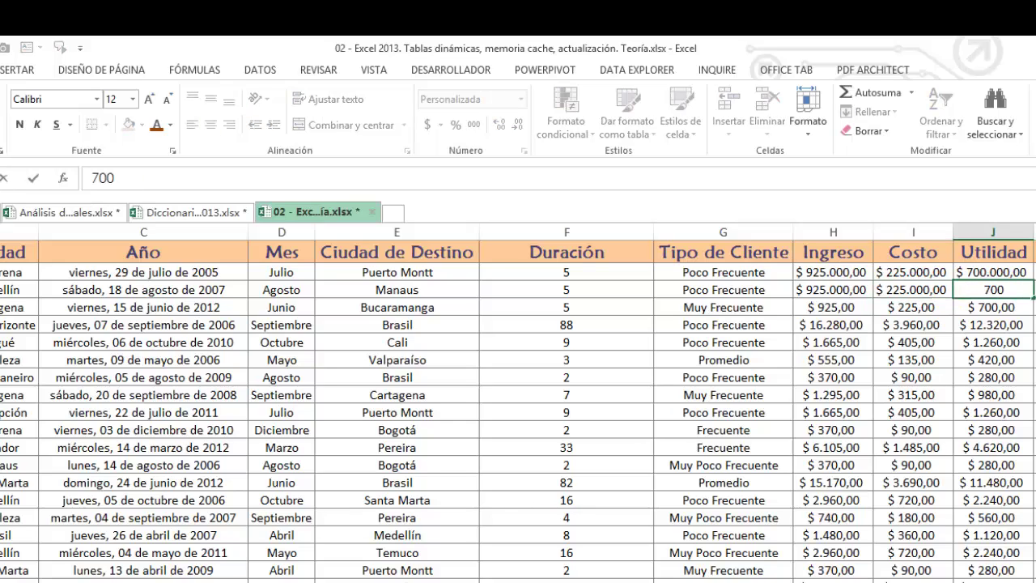
{"action": "type", "text": "000"}
{"action": "key", "text": "Return"}
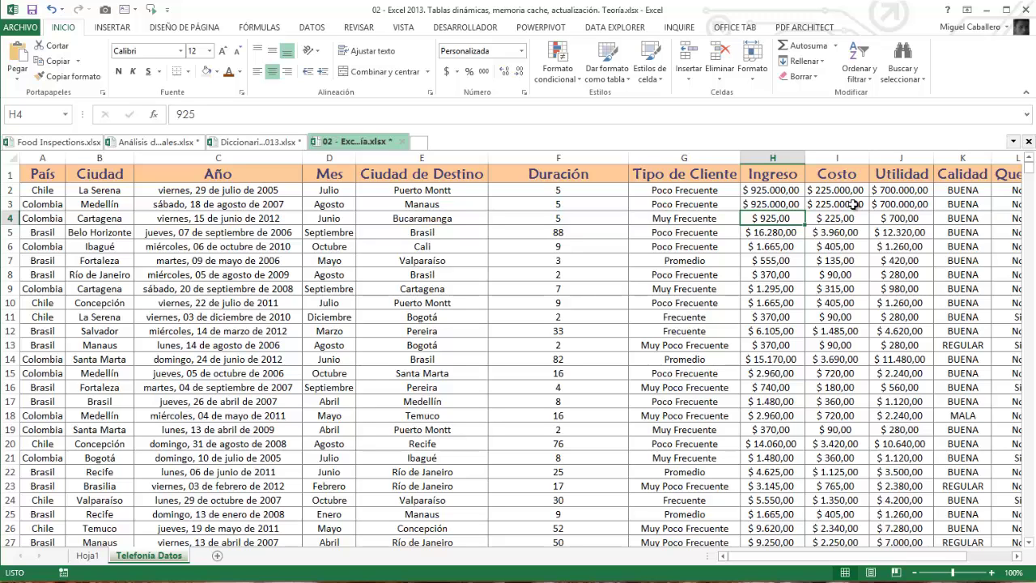
Check the pivot table's Total general on Hoja1 against the corrected records in Telefonía Datos, and bring up the computer memory slide.
{"action": "left_click", "coordinate": [89, 555]}
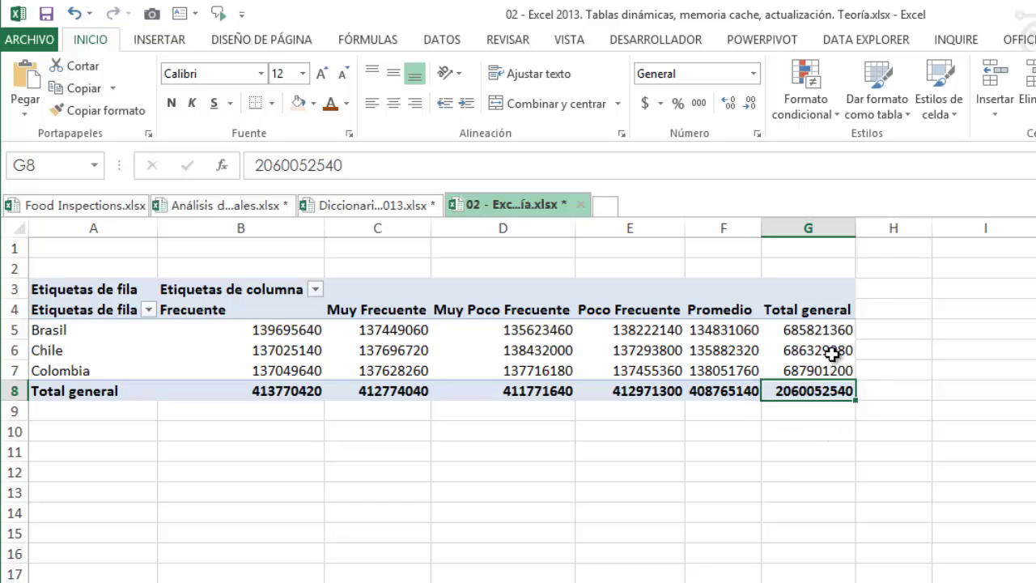
{"action": "left_click_drag", "start_coordinate": [771, 454], "coordinate": [776, 487]}
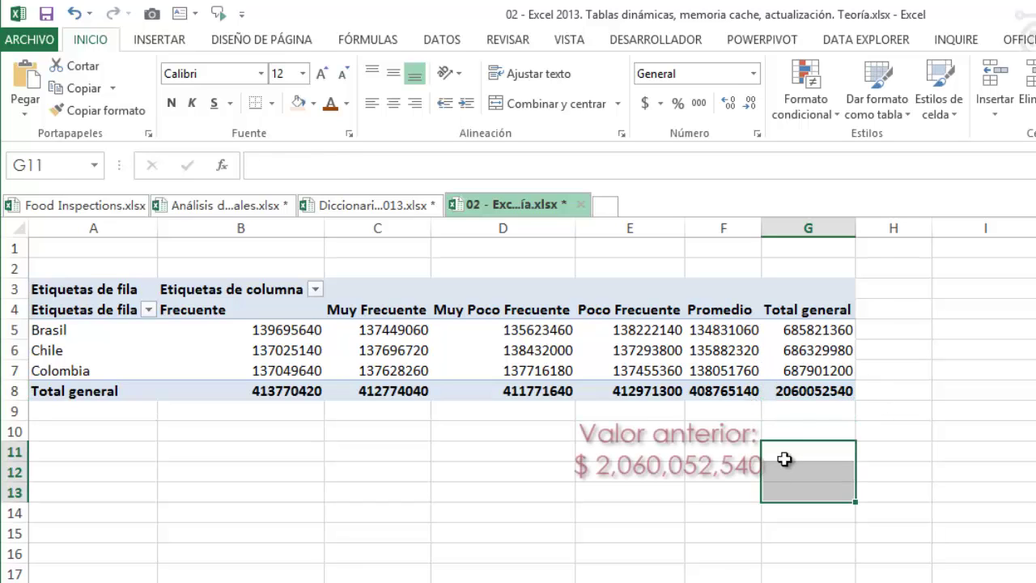
{"action": "left_click", "coordinate": [819, 393]}
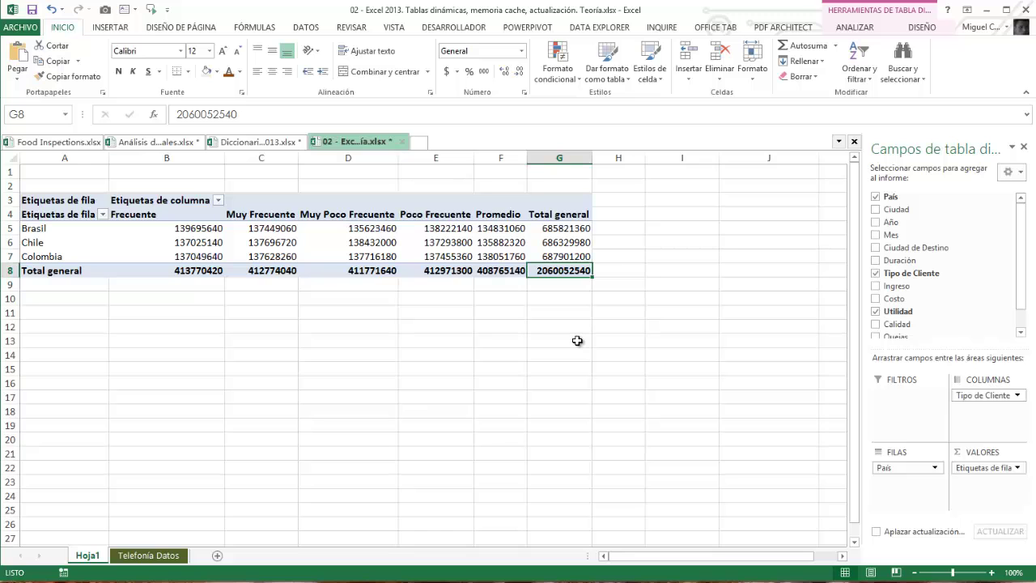
{"action": "left_click", "coordinate": [171, 558]}
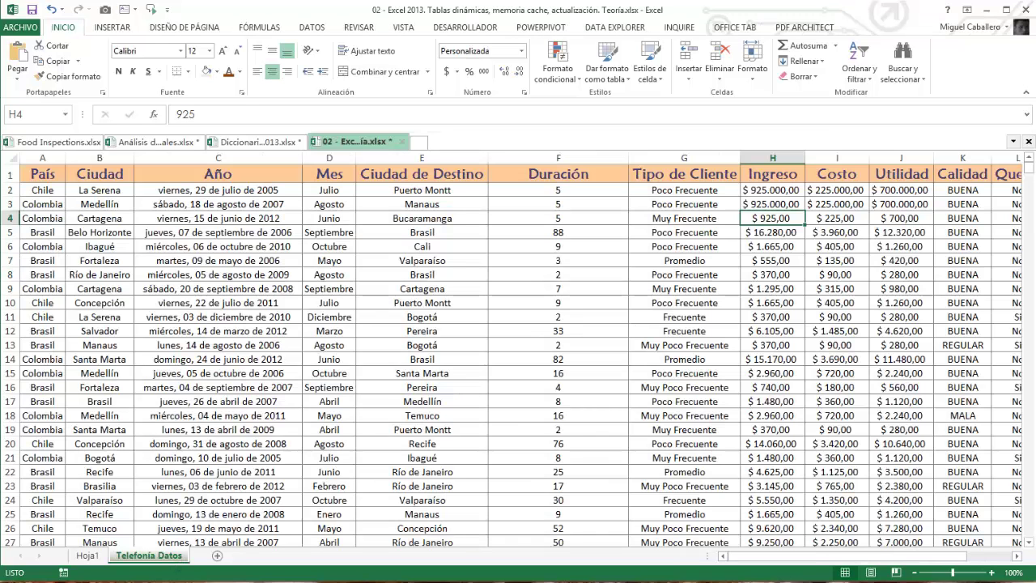
{"action": "left_click", "coordinate": [87, 555]}
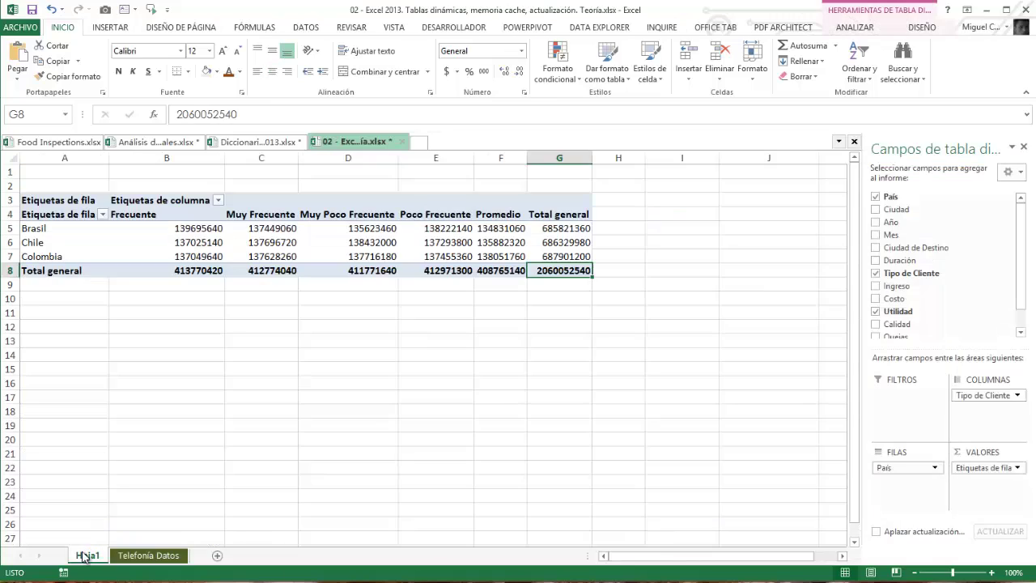
{"action": "left_click", "coordinate": [413, 253]}
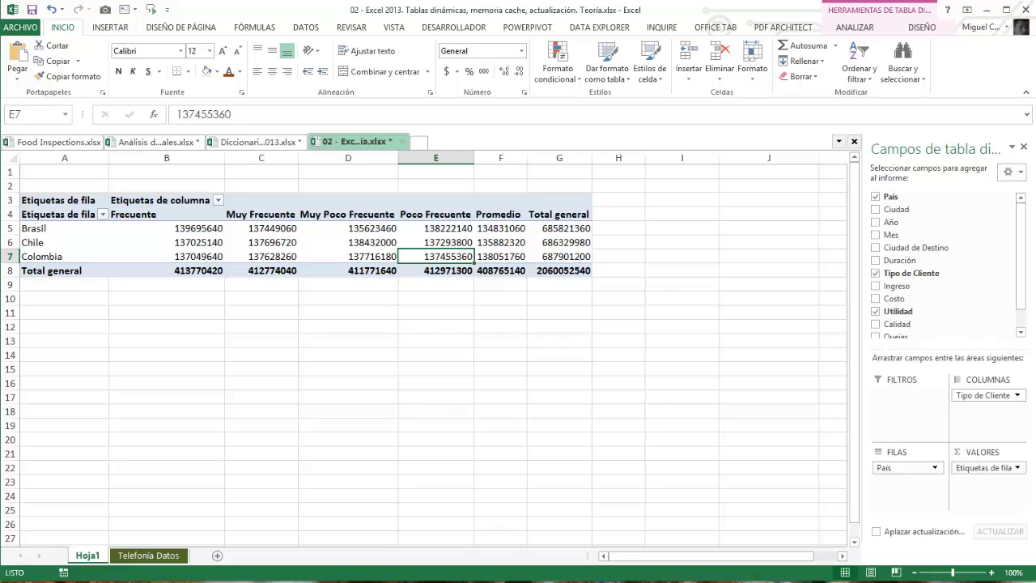
{"action": "left_click", "coordinate": [293, 580]}
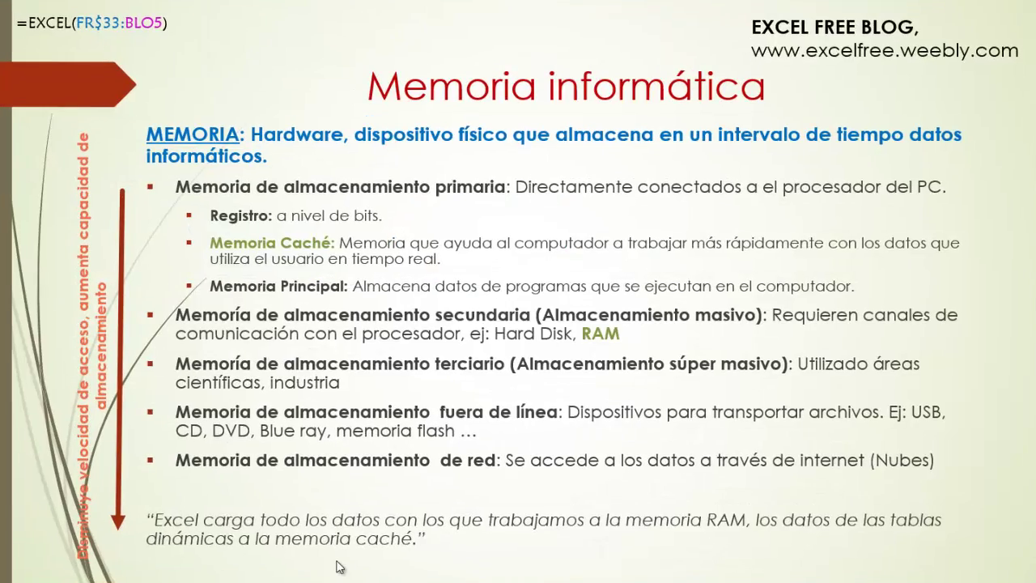
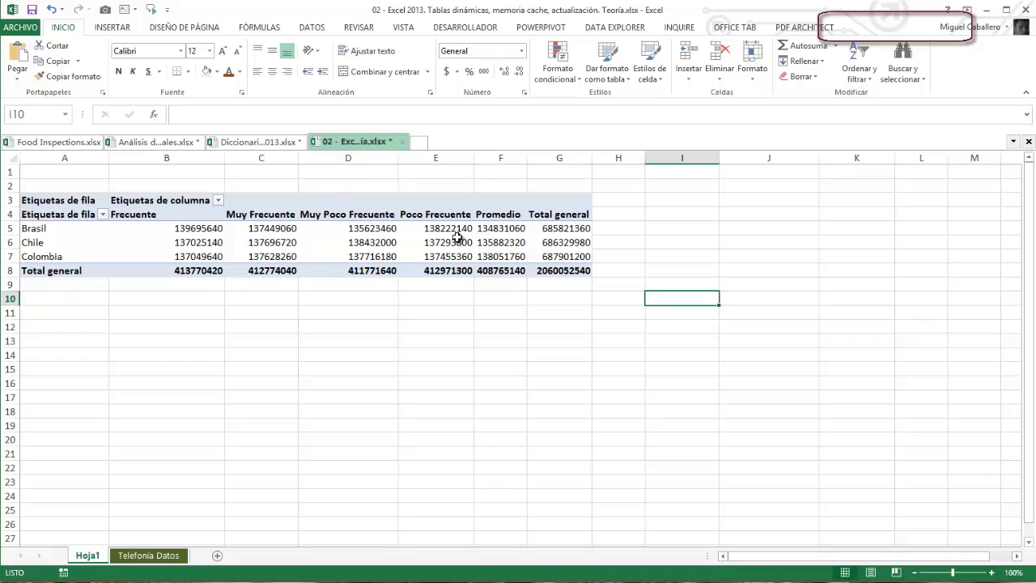
Return to the workbook and refresh the pivot table on Hoja1 with the corrected source data.
{"action": "left_click", "coordinate": [458, 239]}
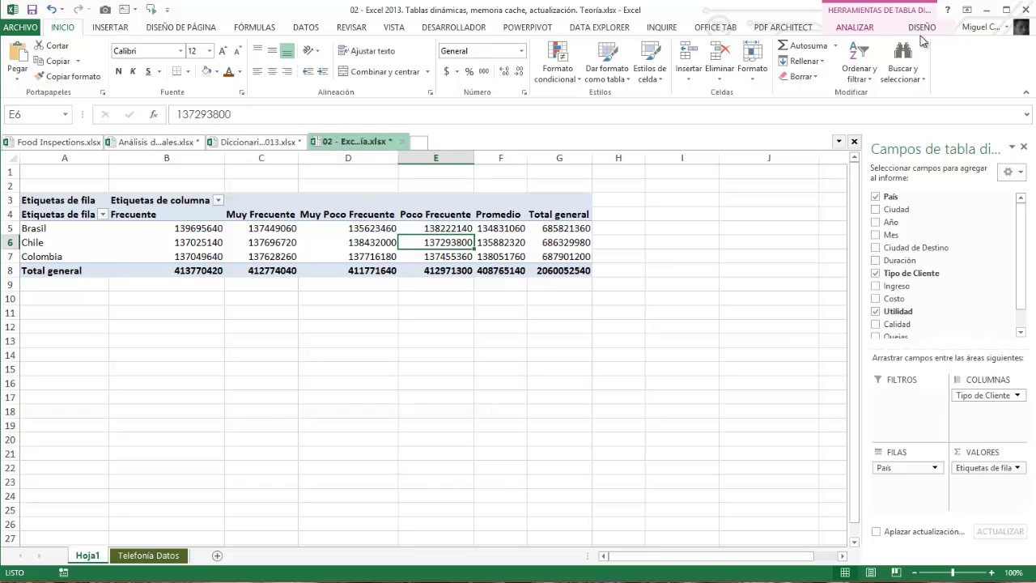
{"action": "mouse_move", "coordinate": [470, 251]}
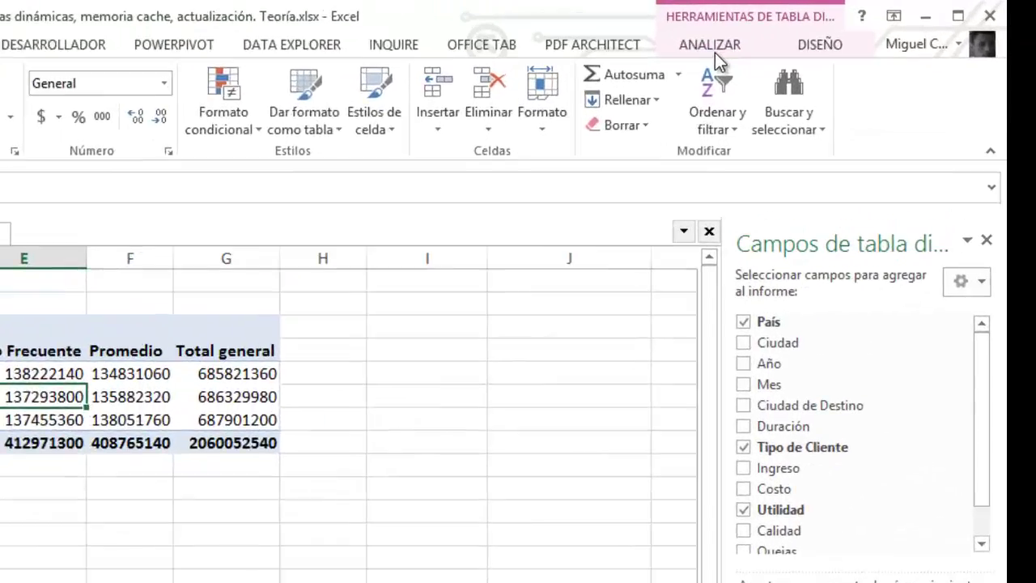
{"action": "left_click", "coordinate": [714, 53]}
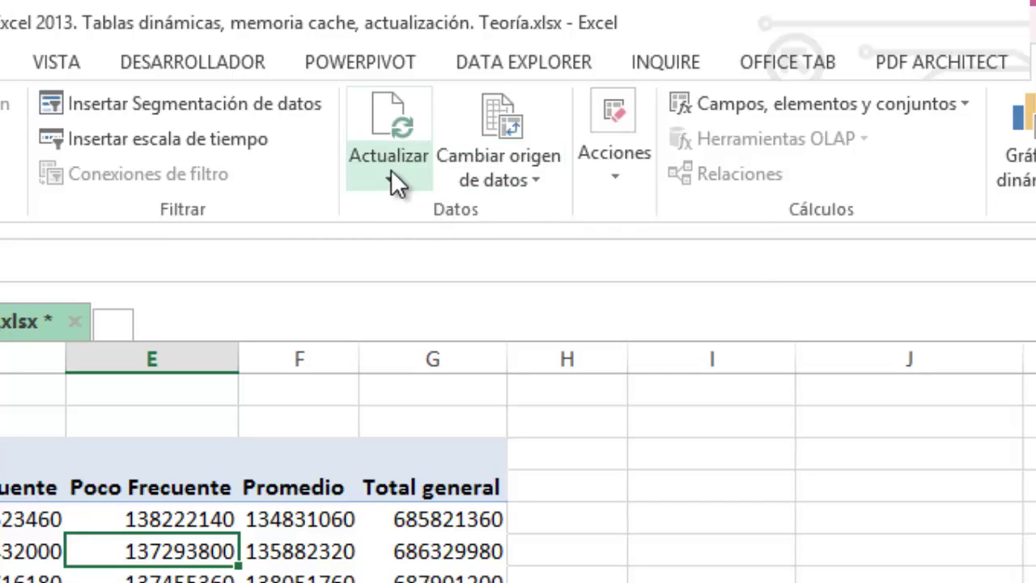
{"action": "left_click", "coordinate": [391, 171]}
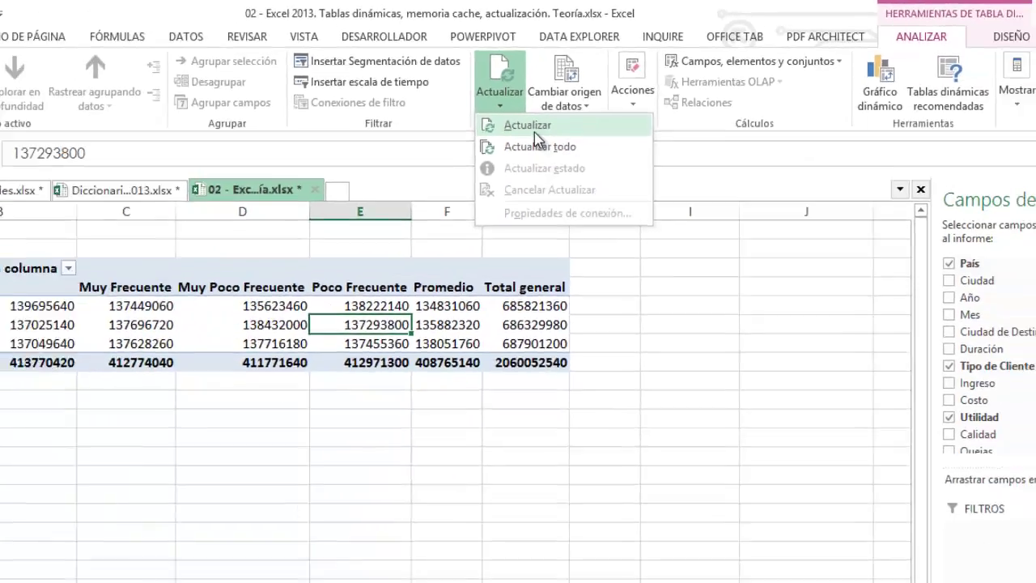
{"action": "left_click", "coordinate": [432, 227]}
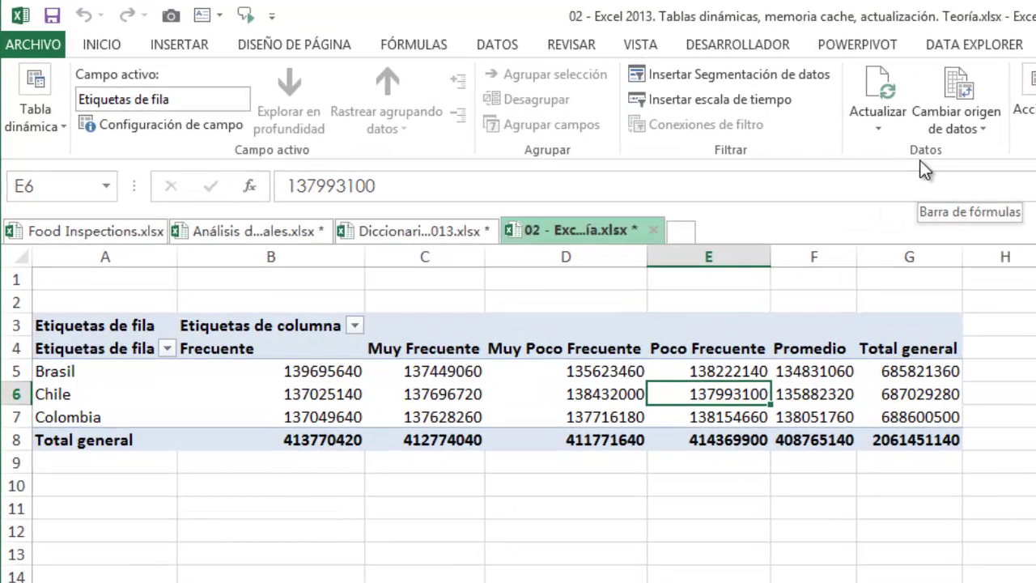
Refresh the pivot table on Hoja1 again, from its grand total and from Brasil's Poco Frecuente value, and view the refresh options.
{"action": "left_click", "coordinate": [931, 445]}
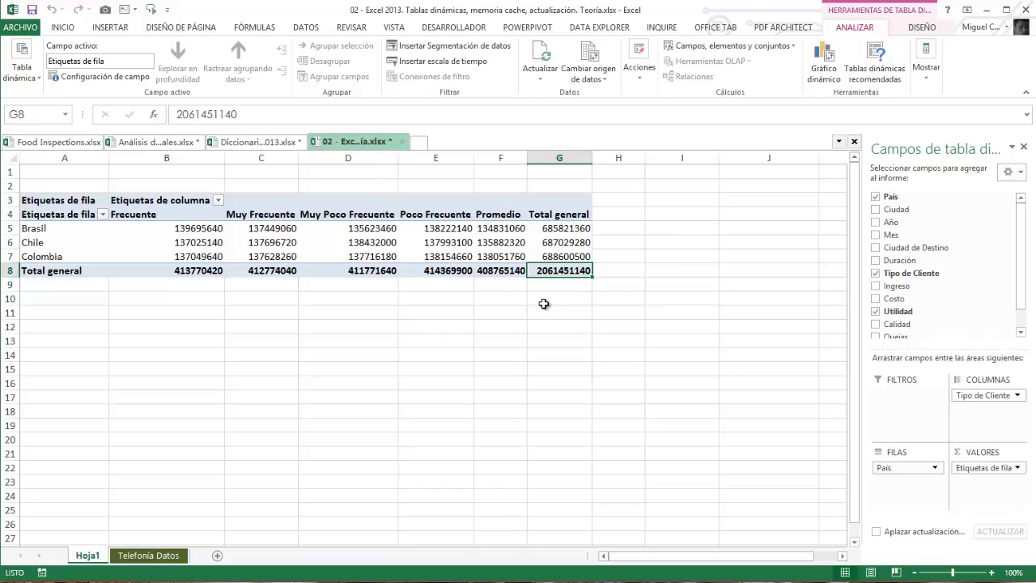
{"action": "key", "text": "alt+F5"}
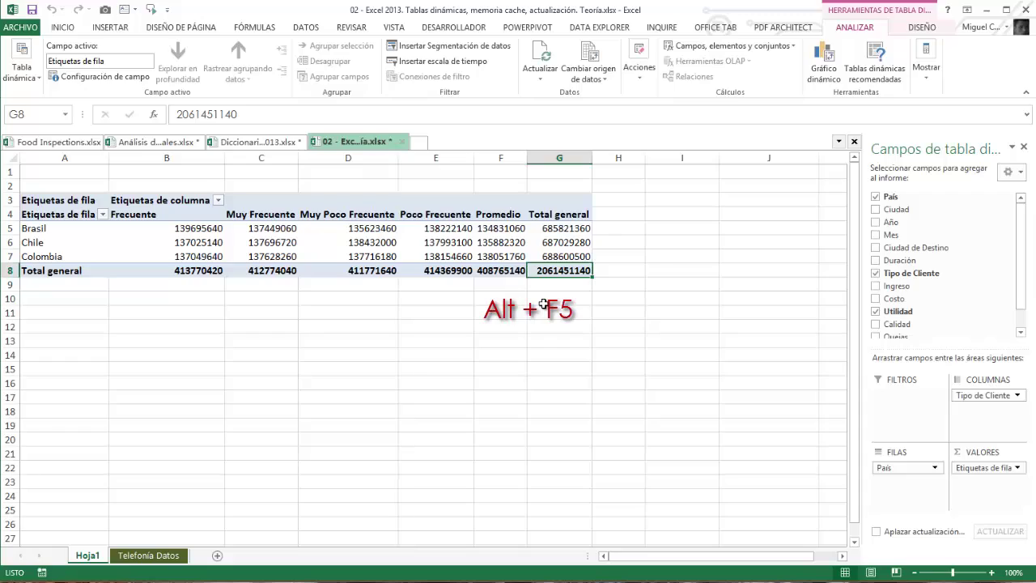
{"action": "left_click", "coordinate": [453, 228]}
{"action": "right_click", "coordinate": [463, 232]}
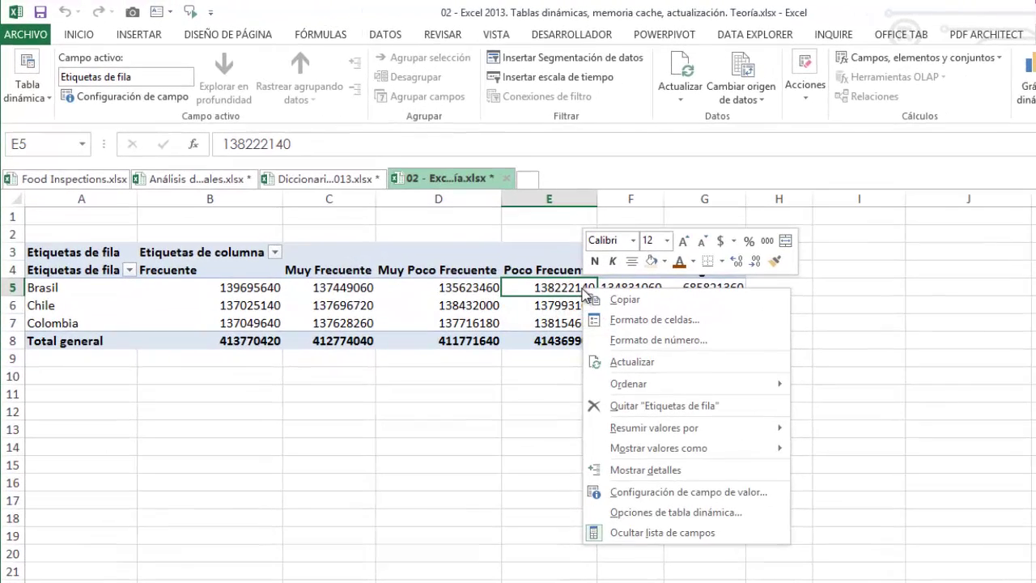
{"action": "left_click", "coordinate": [614, 366]}
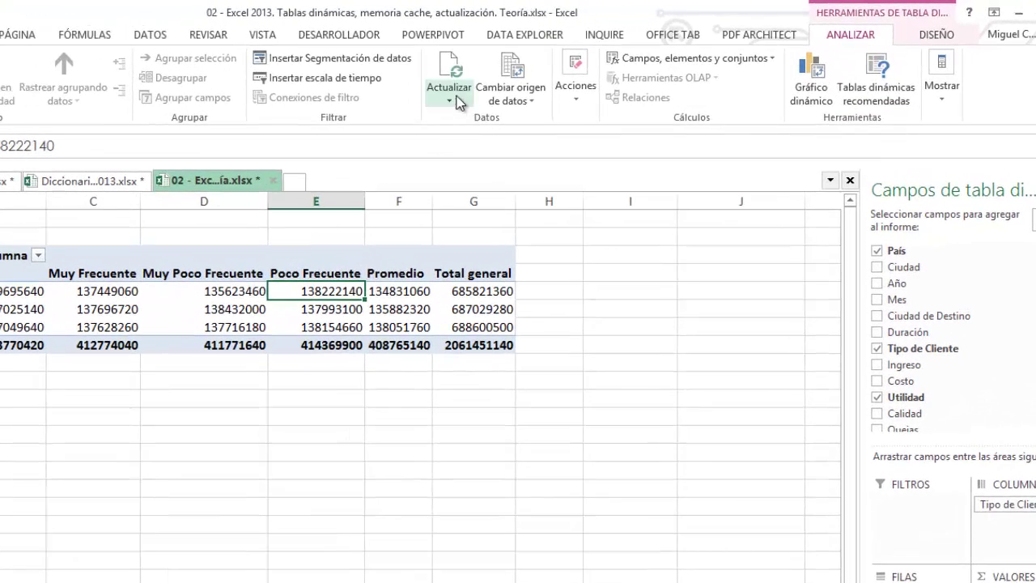
{"action": "left_click", "coordinate": [528, 79]}
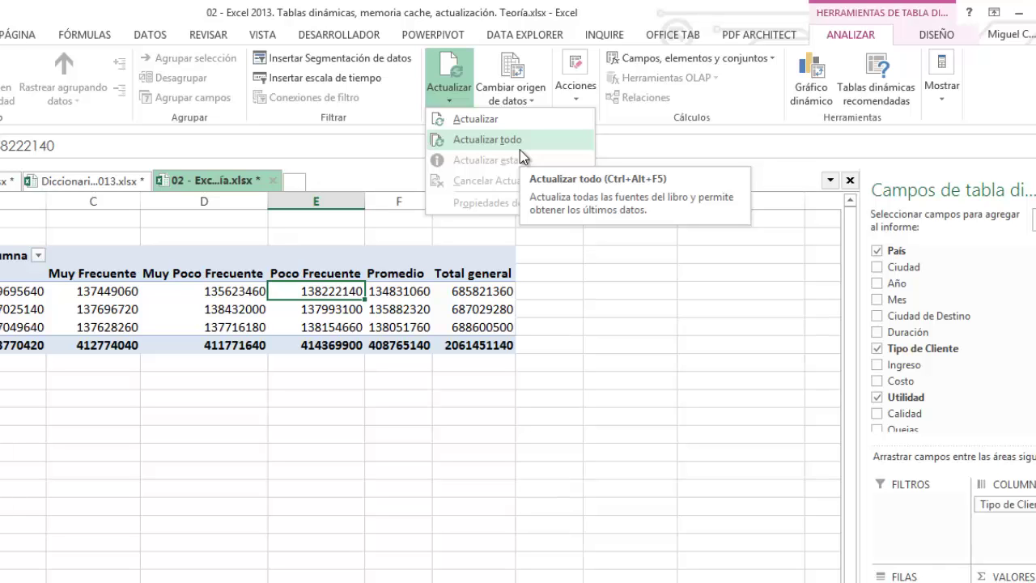
{"action": "left_click", "coordinate": [399, 311]}
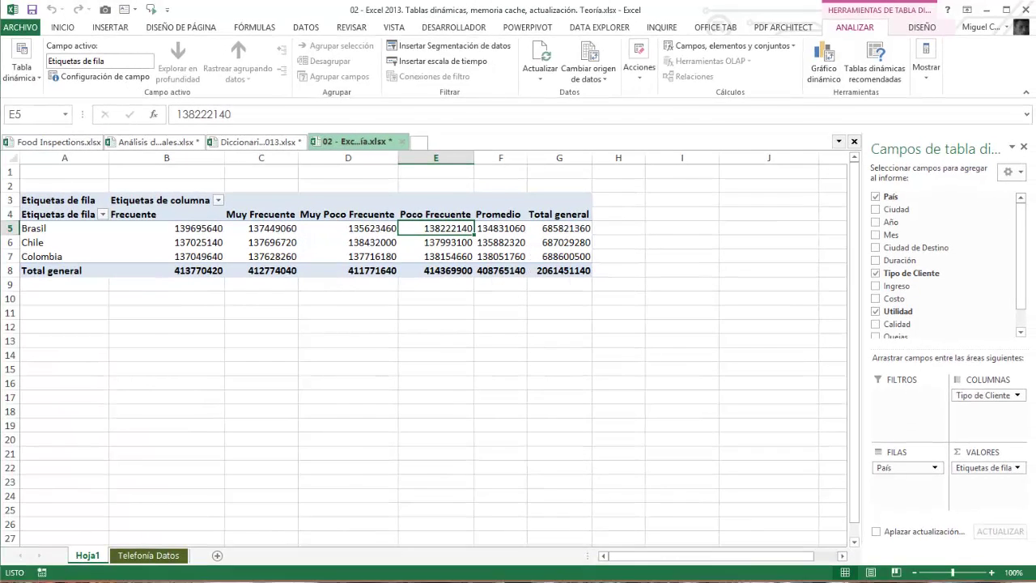
Switch to the exercise PDF in Adobe Reader and read the tasks about including newly collected data.
{"action": "key", "text": "alt+Tab"}
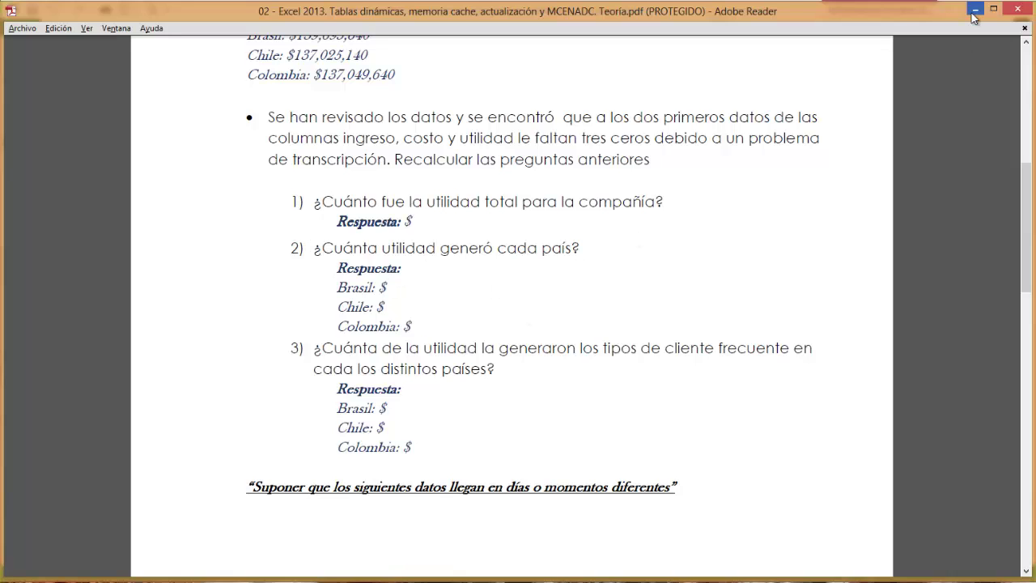
{"action": "scroll", "coordinate": [496, 380], "scroll_direction": "down", "scroll_amount": 3}
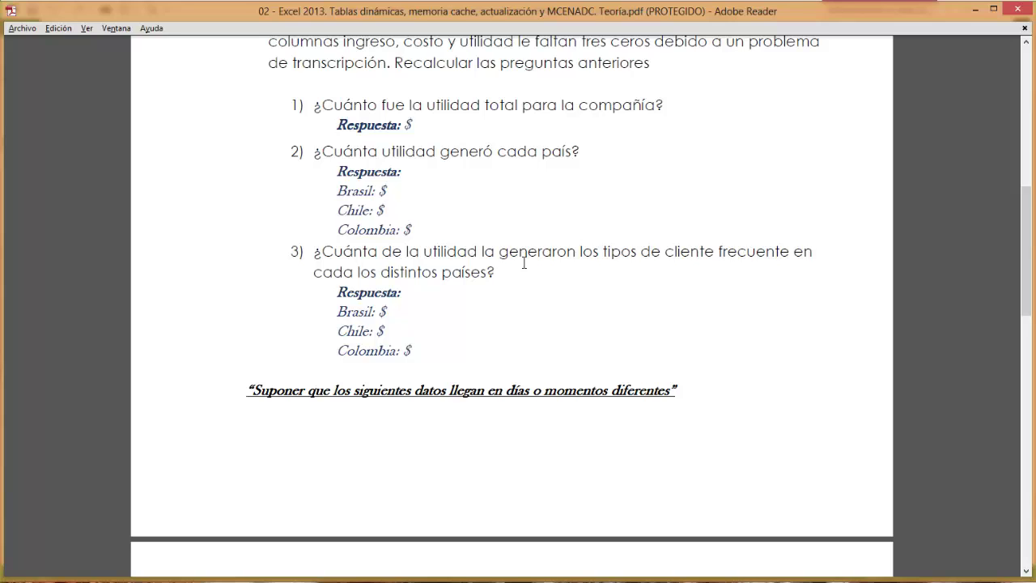
{"action": "scroll", "coordinate": [511, 305], "scroll_direction": "down", "scroll_amount": 2}
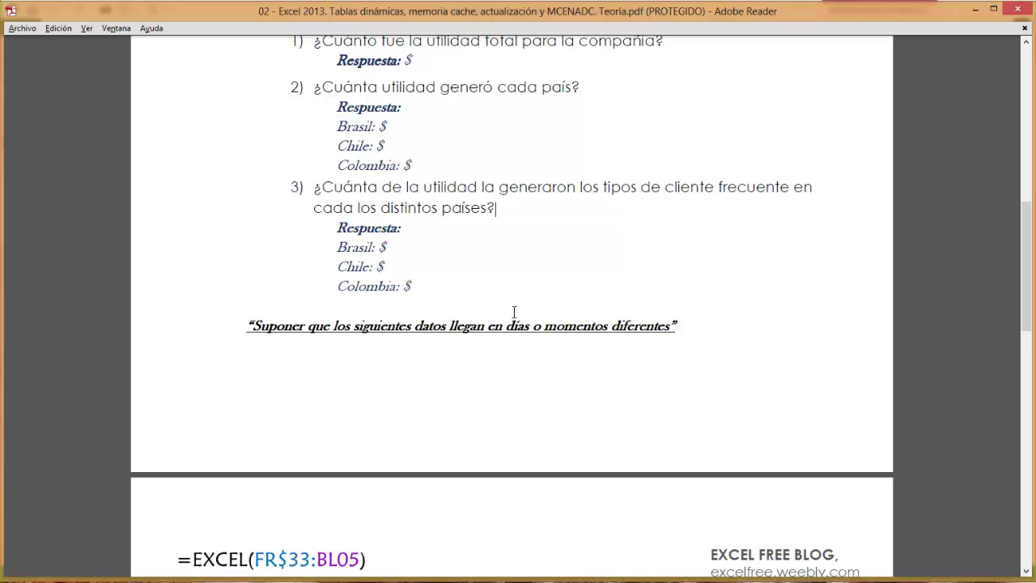
{"action": "scroll", "coordinate": [514, 312], "scroll_direction": "down", "scroll_amount": 13}
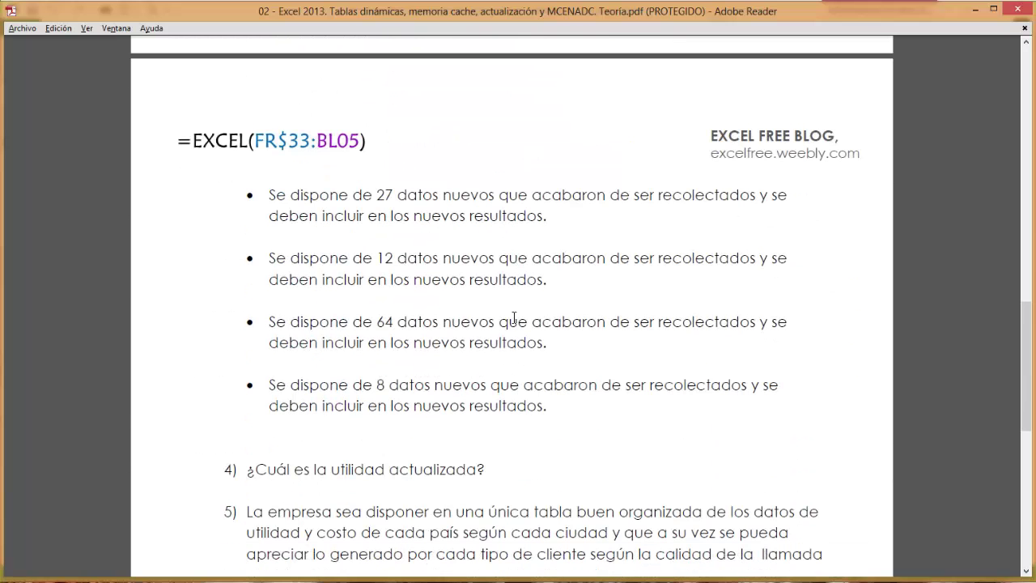
{"action": "scroll", "coordinate": [514, 317], "scroll_direction": "down", "scroll_amount": 1}
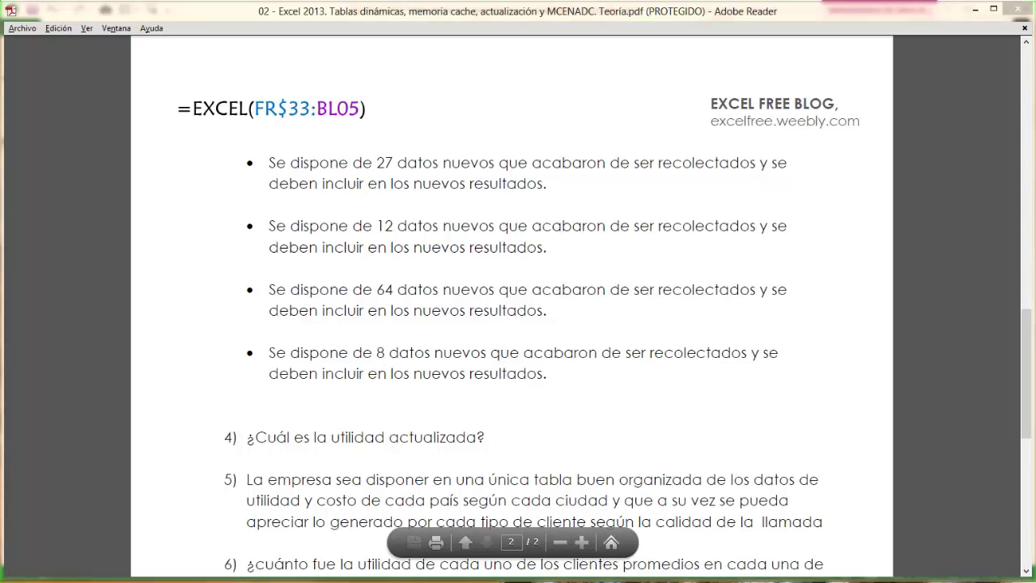
Return to the Excel workbook and unhide the sheet 27 DATOS MÁS.
{"action": "key", "text": "alt+Tab"}
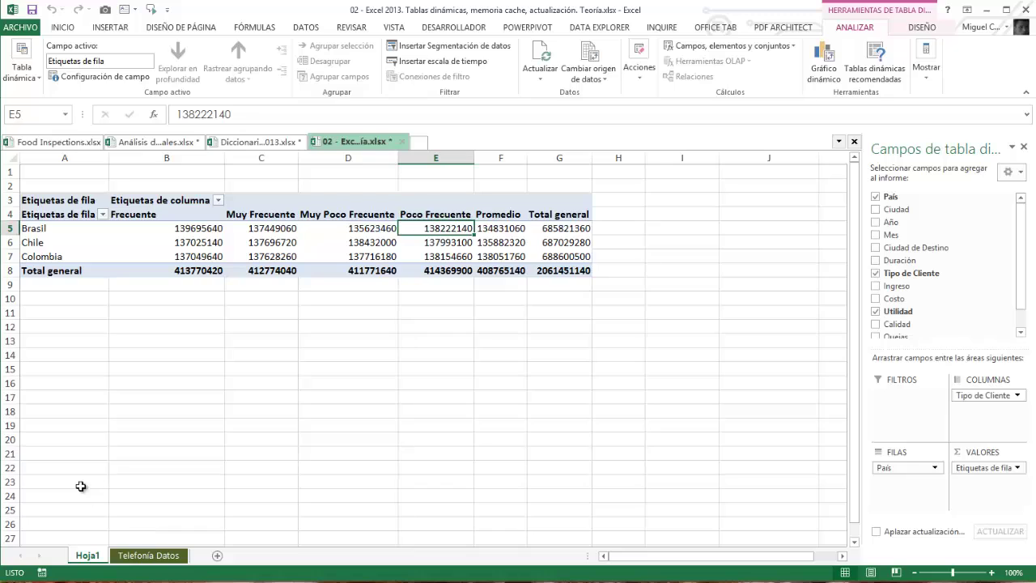
{"action": "right_click", "coordinate": [92, 558]}
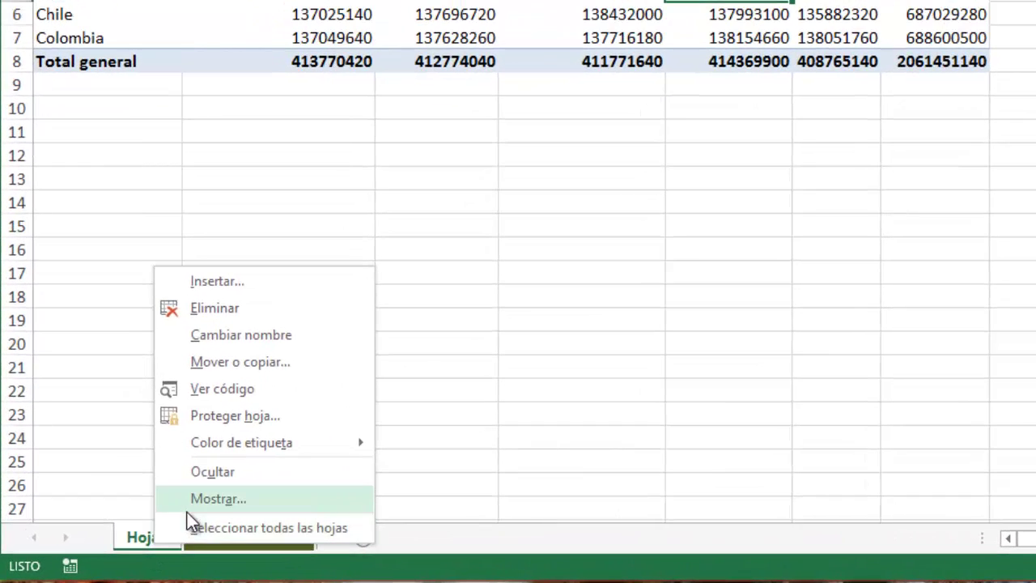
{"action": "left_click", "coordinate": [187, 507]}
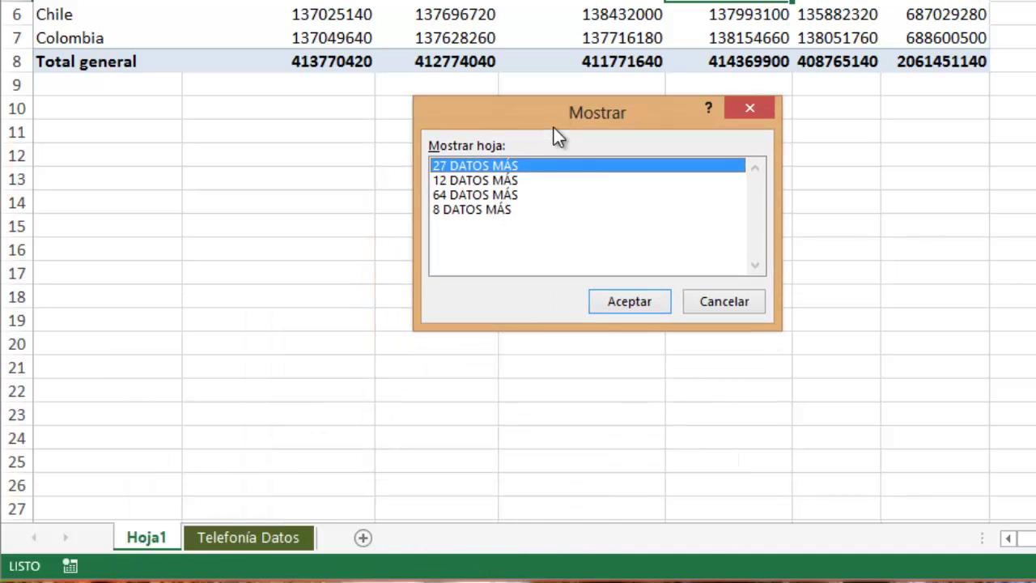
{"action": "left_click", "coordinate": [471, 179]}
{"action": "left_click", "coordinate": [472, 195]}
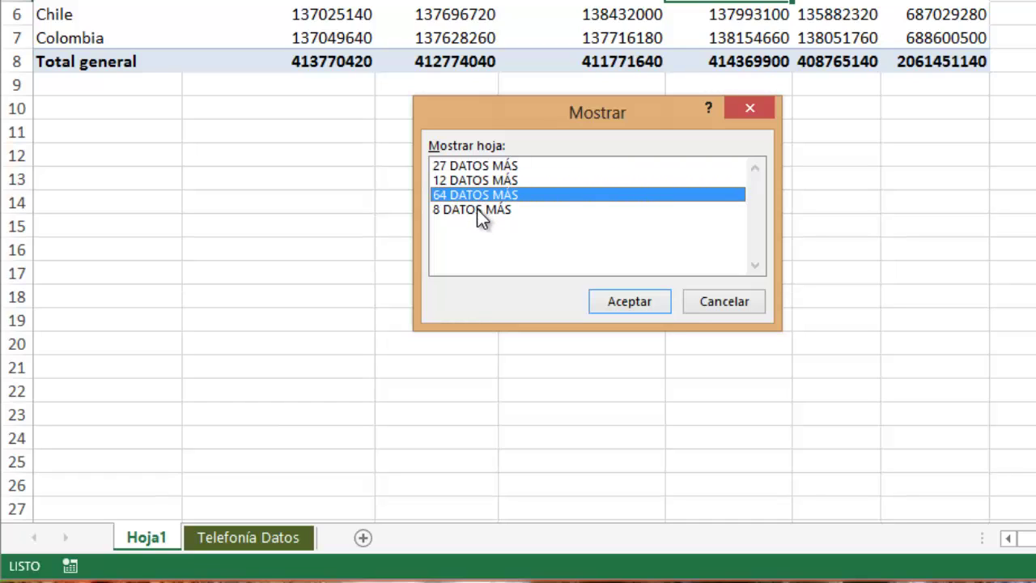
{"action": "left_click", "coordinate": [476, 209]}
{"action": "left_click", "coordinate": [485, 167]}
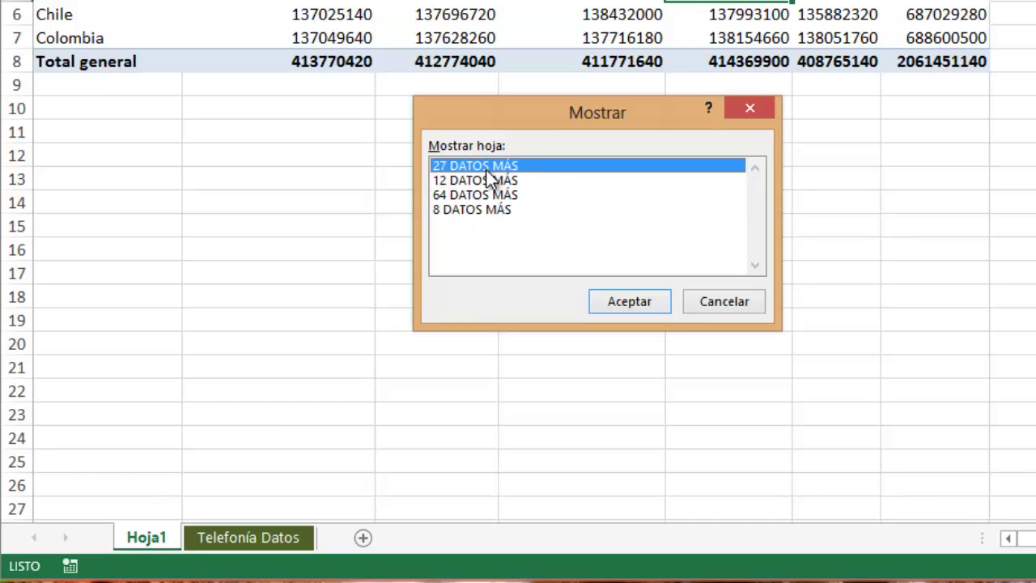
{"action": "left_click", "coordinate": [624, 304]}
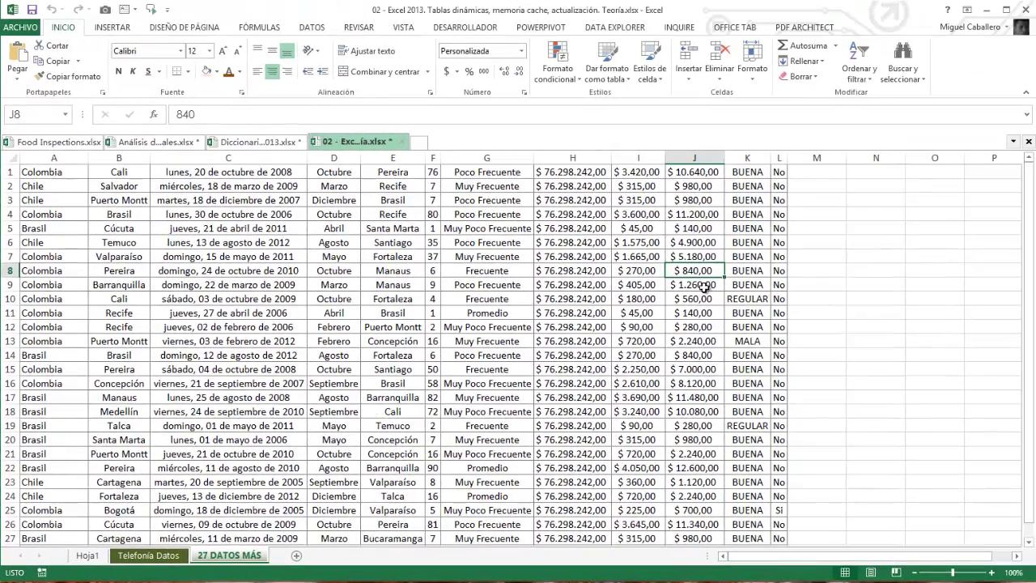
Look through the new records on the 27 DATOS MÁS sheet.
{"action": "scroll", "coordinate": [743, 447], "scroll_direction": "down", "scroll_amount": 8}
{"action": "scroll", "coordinate": [768, 453], "scroll_direction": "up", "scroll_amount": 5}
{"action": "scroll", "coordinate": [742, 290], "scroll_direction": "up", "scroll_amount": 3}
{"action": "key", "text": "alt+Tab"}
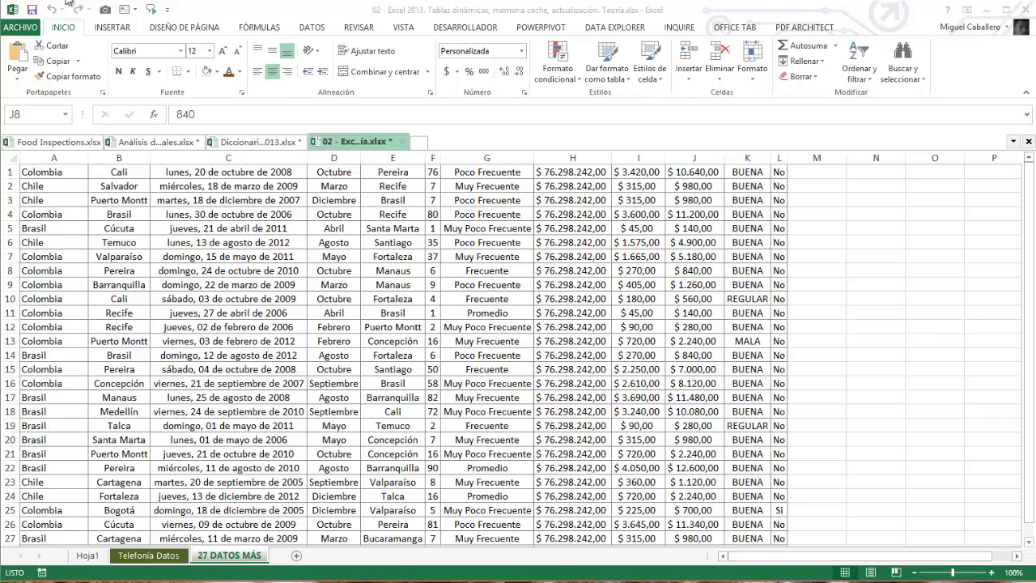
{"action": "key", "text": "alt+Tab"}
Go to the end of the records in Telefonía Datos and select the first empty cell, A467452.
{"action": "left_click", "coordinate": [158, 559]}
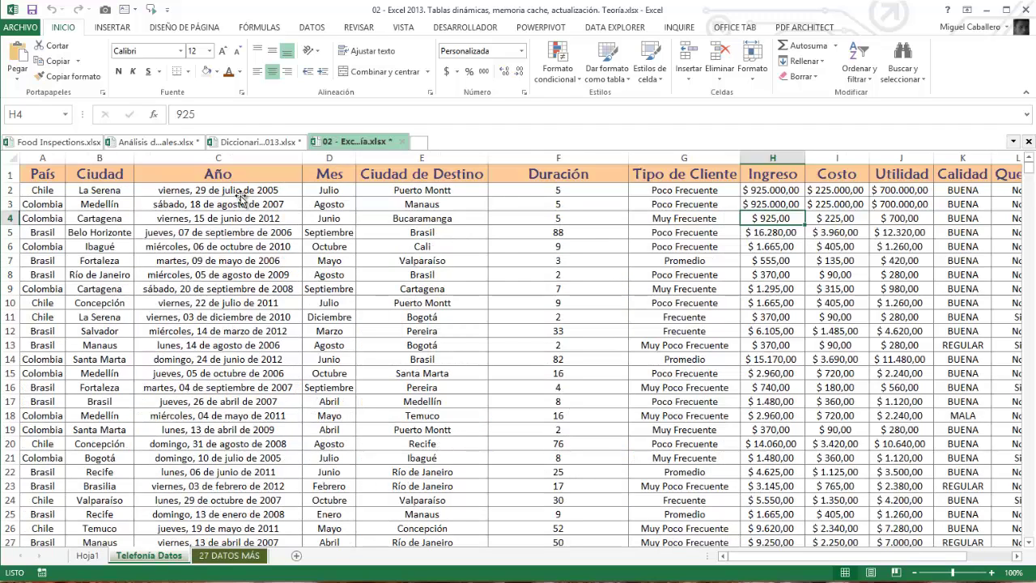
{"action": "left_click", "coordinate": [239, 194]}
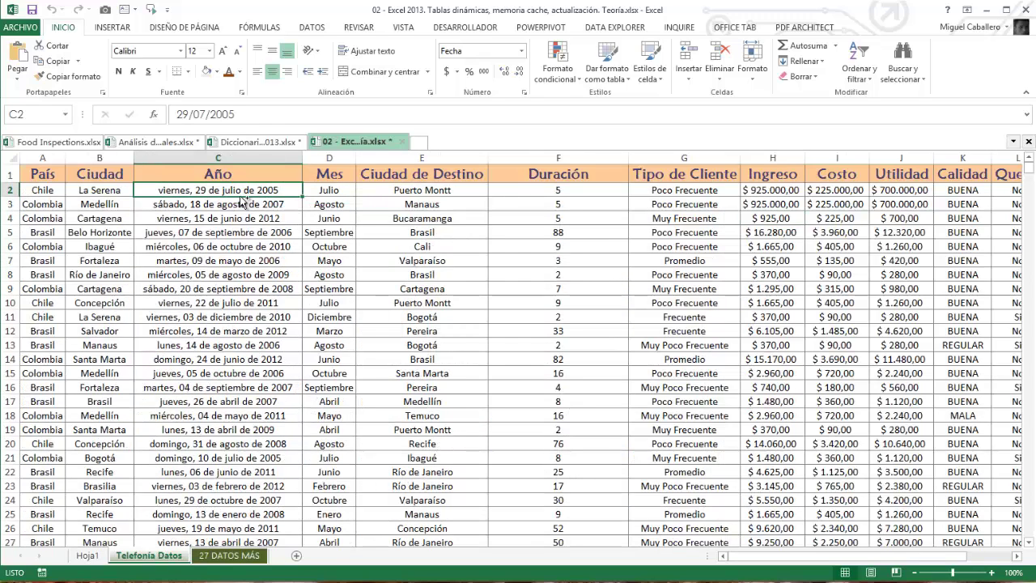
{"action": "key", "text": "ctrl+Down"}
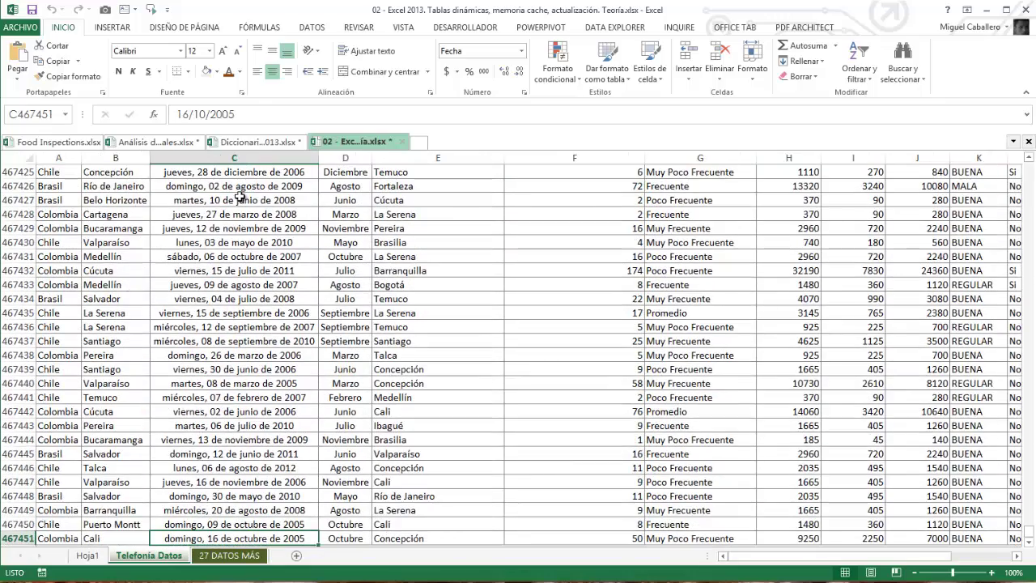
{"action": "scroll", "coordinate": [316, 400], "scroll_direction": "down", "scroll_amount": 5}
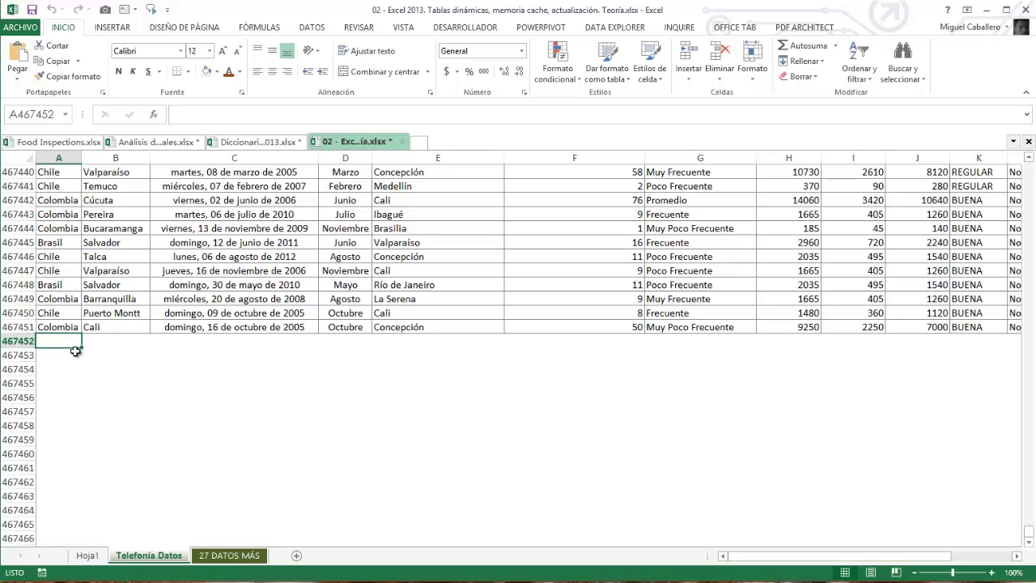
Copy the whole data block from 27 DATOS MÁS and paste it at A467452 in Telefonía Datos.
{"action": "left_click", "coordinate": [218, 555]}
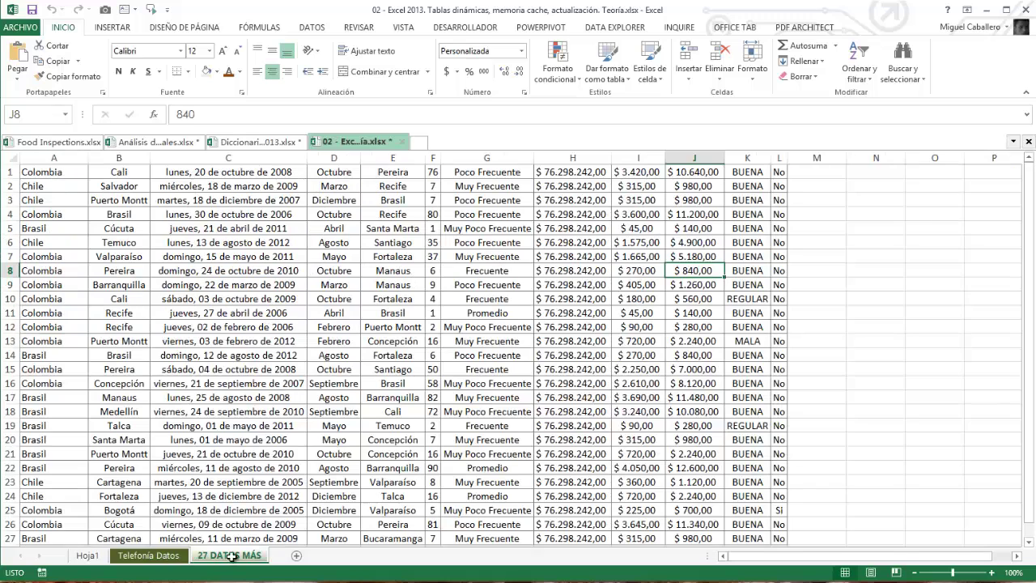
{"action": "left_click", "coordinate": [201, 341]}
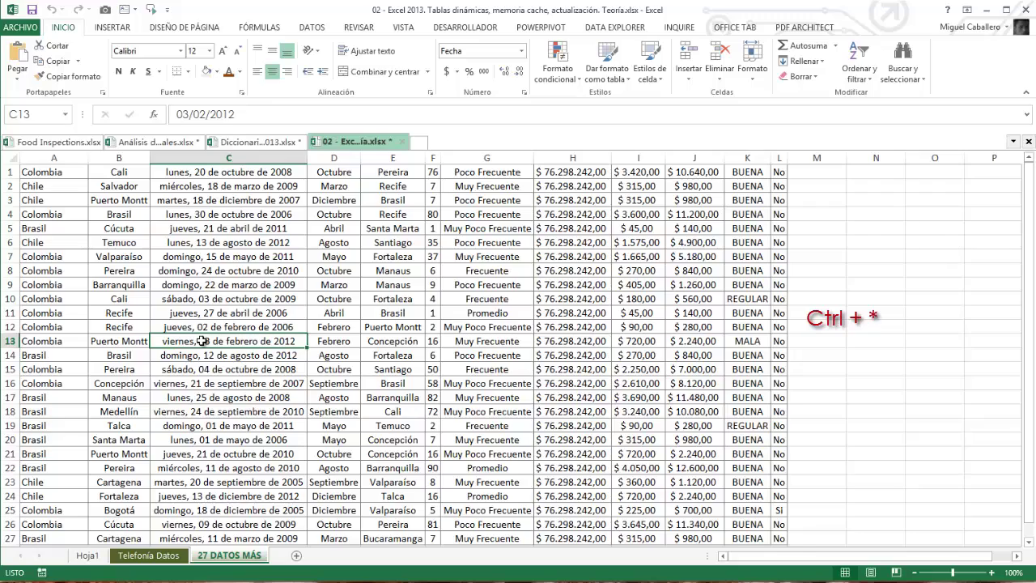
{"action": "key", "text": "ctrl+asterisk"}
{"action": "key", "text": "ctrl+c"}
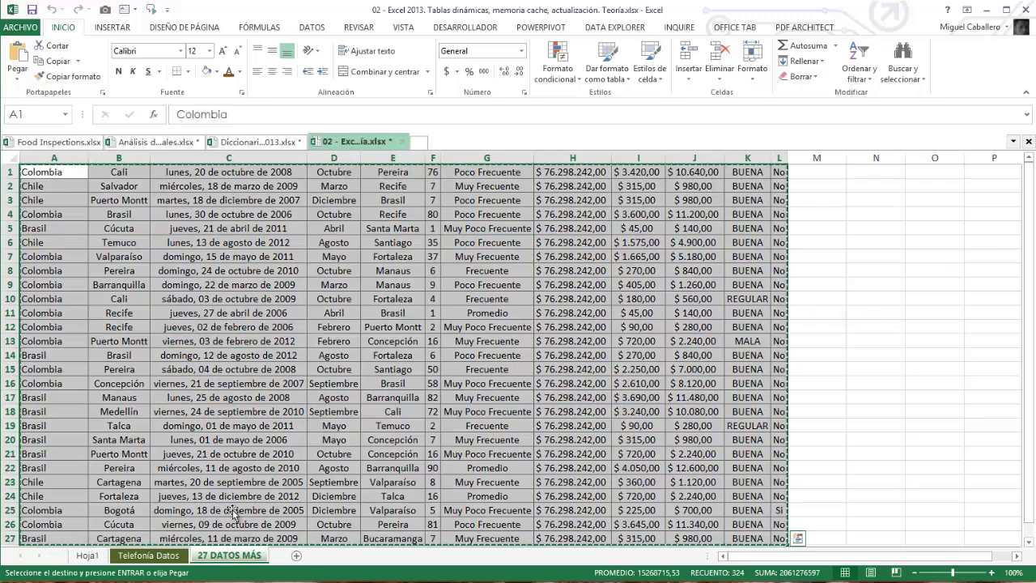
{"action": "left_click", "coordinate": [149, 556]}
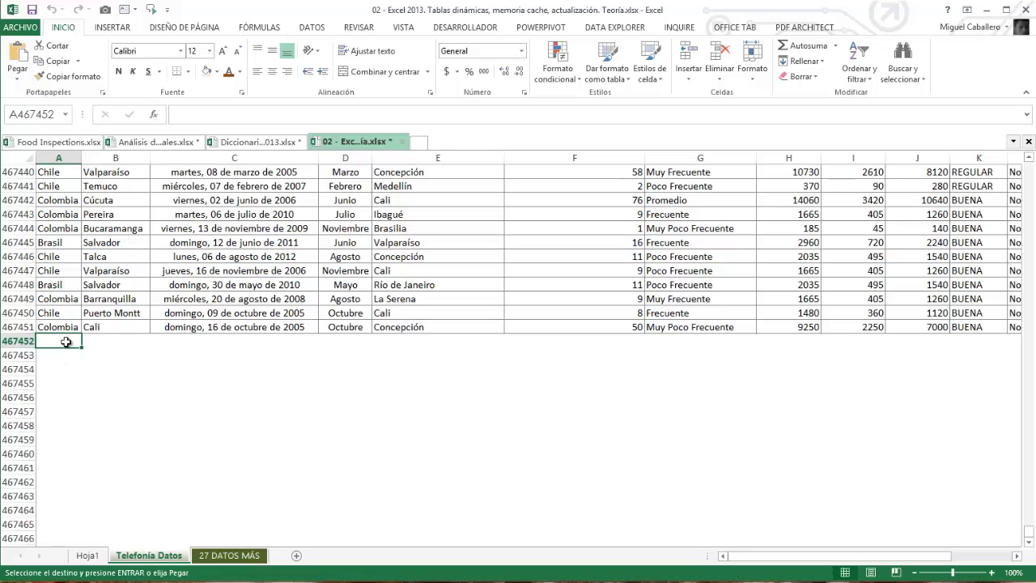
{"action": "key", "text": "ctrl+v"}
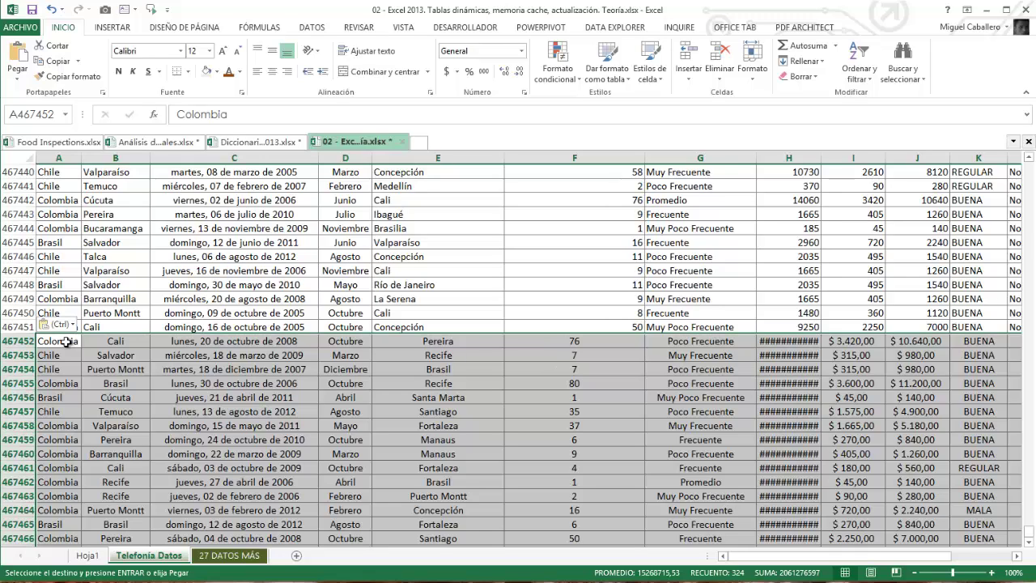
{"action": "left_click", "coordinate": [217, 412]}
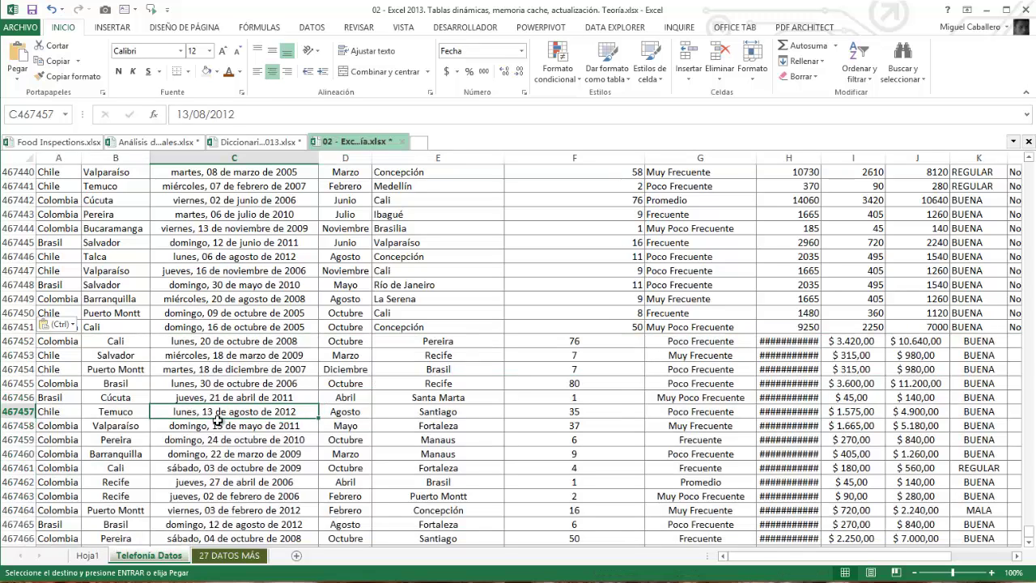
Check the pivot table's Total general on Hoja1 against the records appended at the end of Telefonía Datos.
{"action": "left_click", "coordinate": [87, 556]}
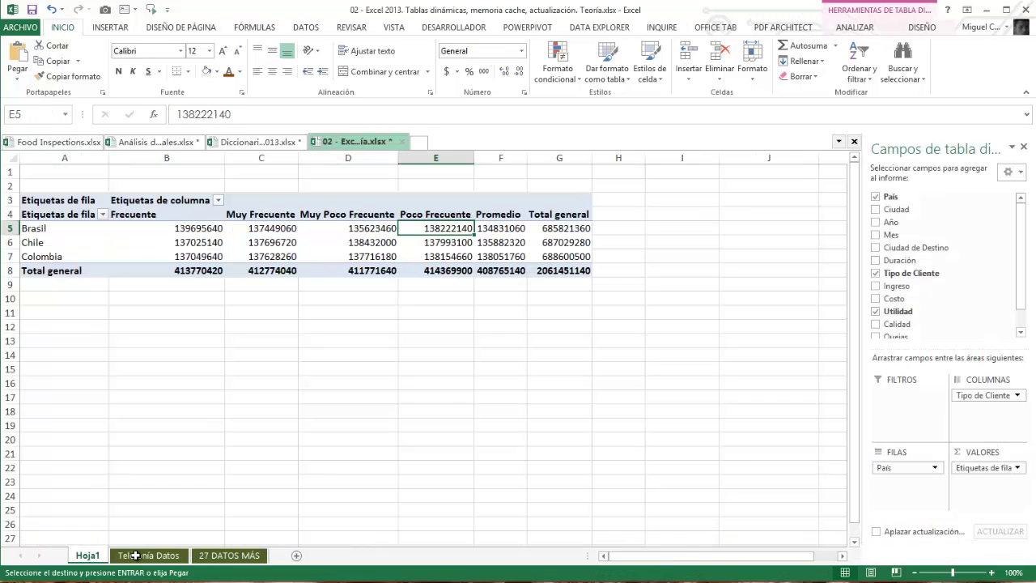
{"action": "left_click", "coordinate": [566, 271]}
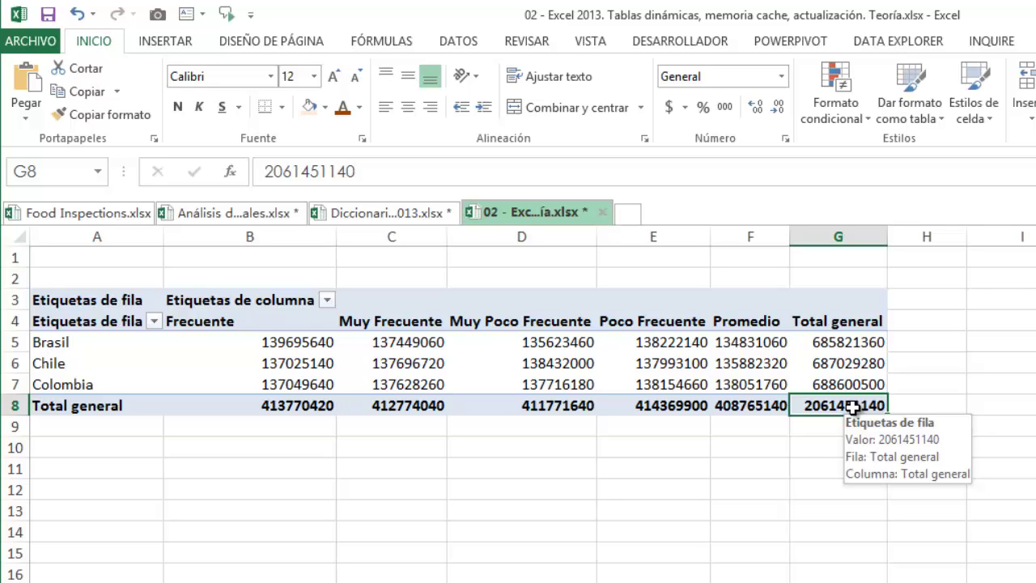
{"action": "left_click", "coordinate": [853, 407]}
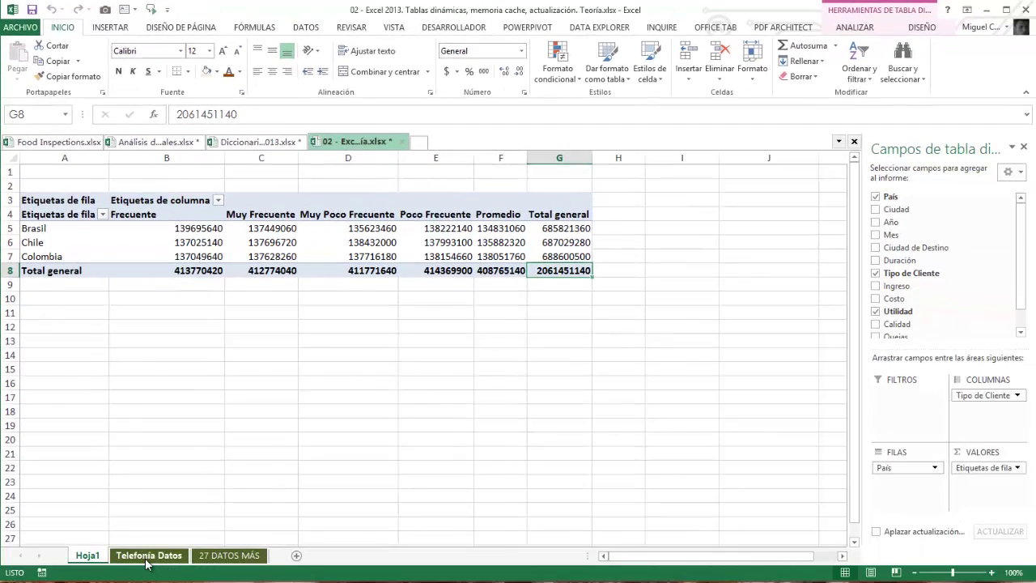
{"action": "left_click", "coordinate": [146, 557]}
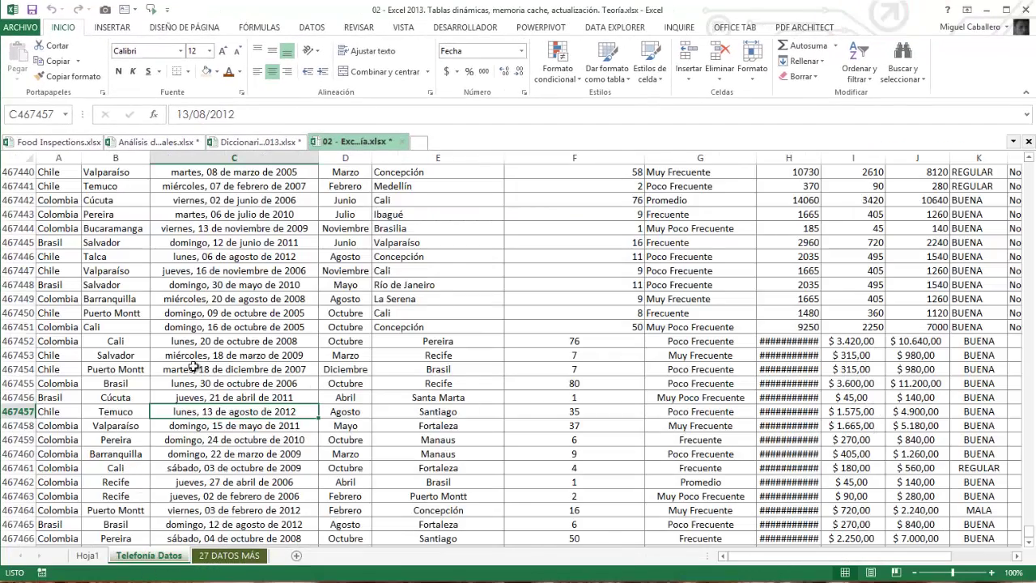
{"action": "left_click_drag", "start_coordinate": [49, 340], "coordinate": [970, 489]}
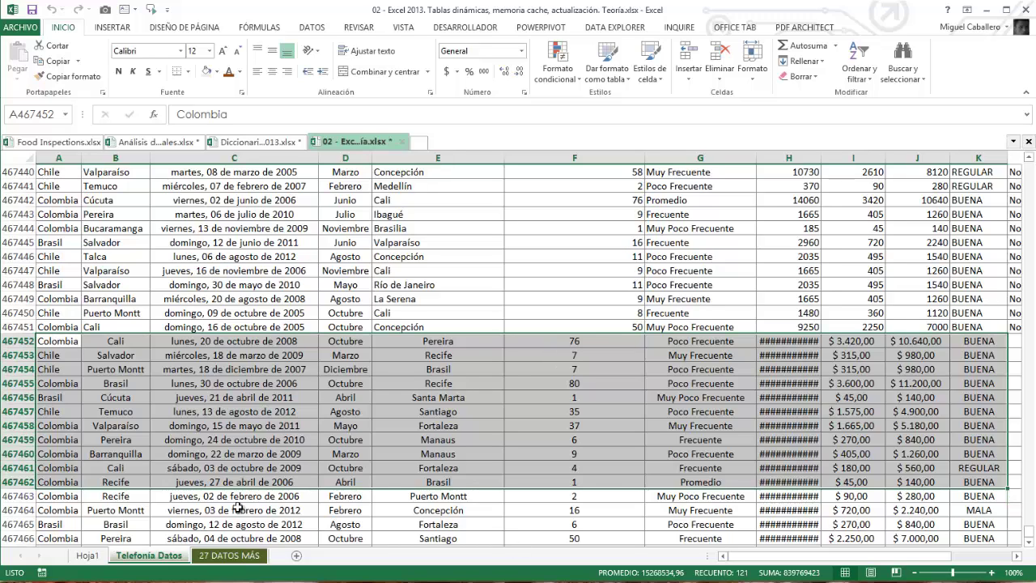
Start changing the data source of the pivot table on Hoja1.
{"action": "left_click", "coordinate": [89, 556]}
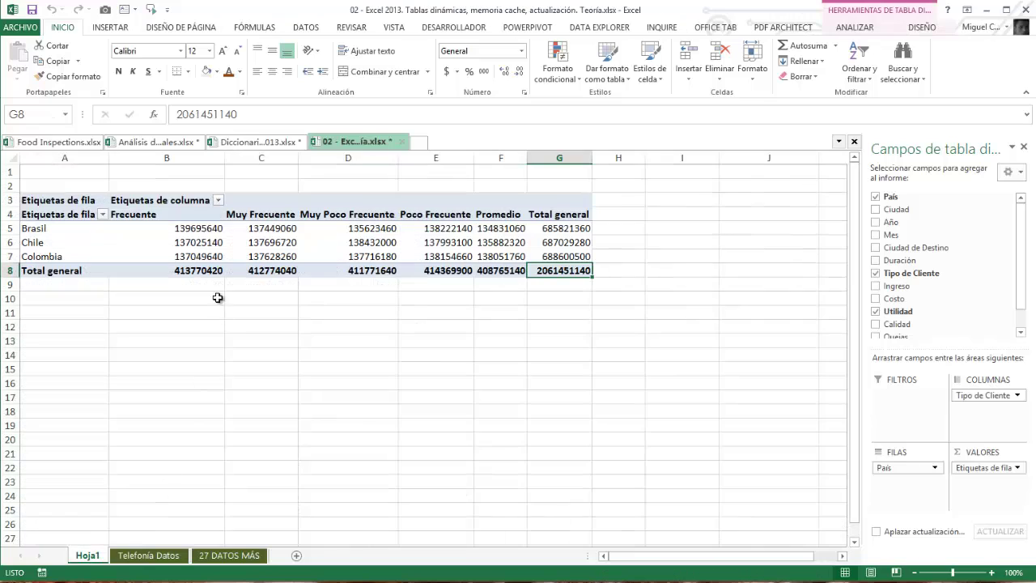
{"action": "left_click", "coordinate": [235, 242]}
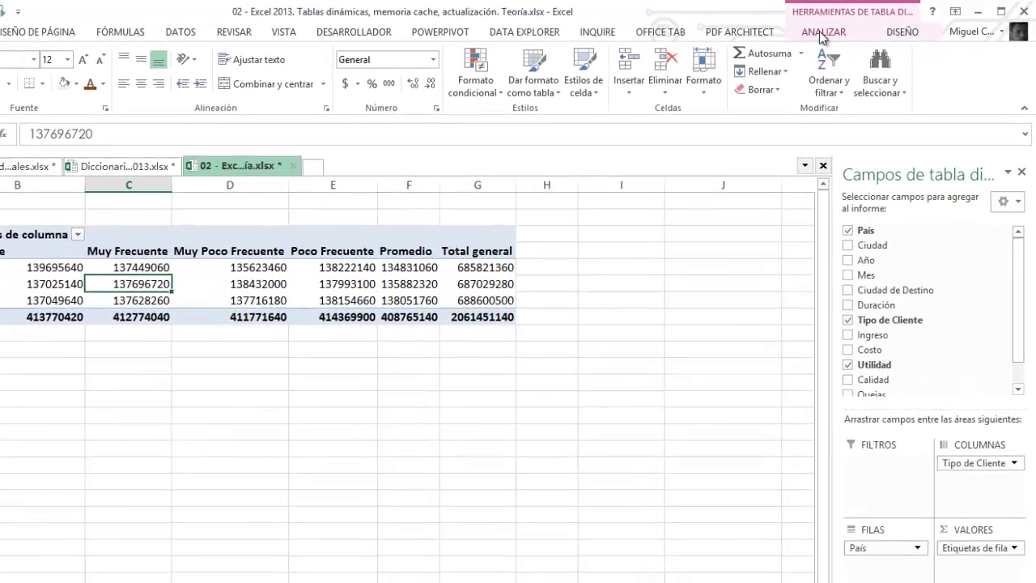
{"action": "left_click", "coordinate": [855, 26]}
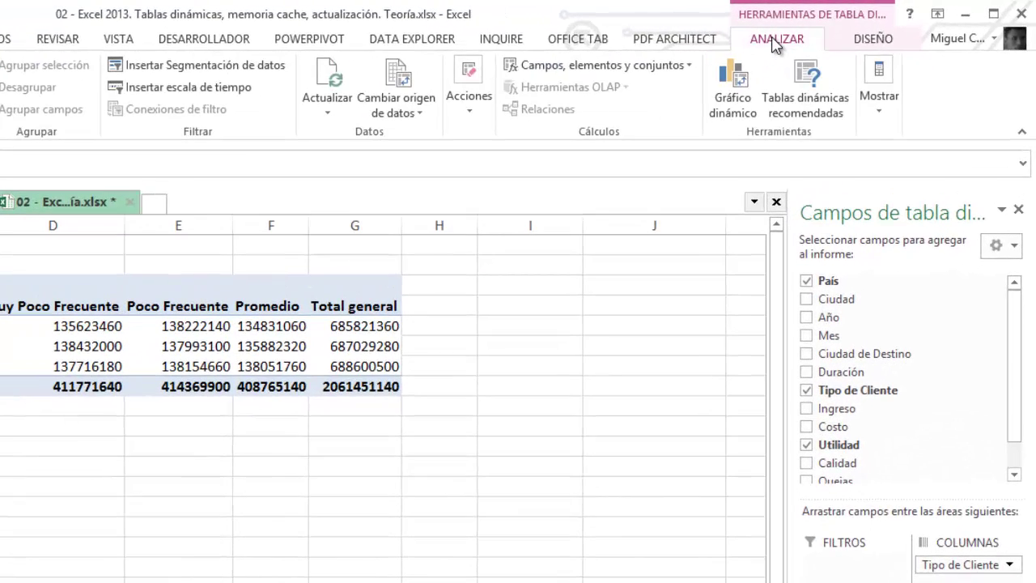
{"action": "left_click", "coordinate": [407, 120]}
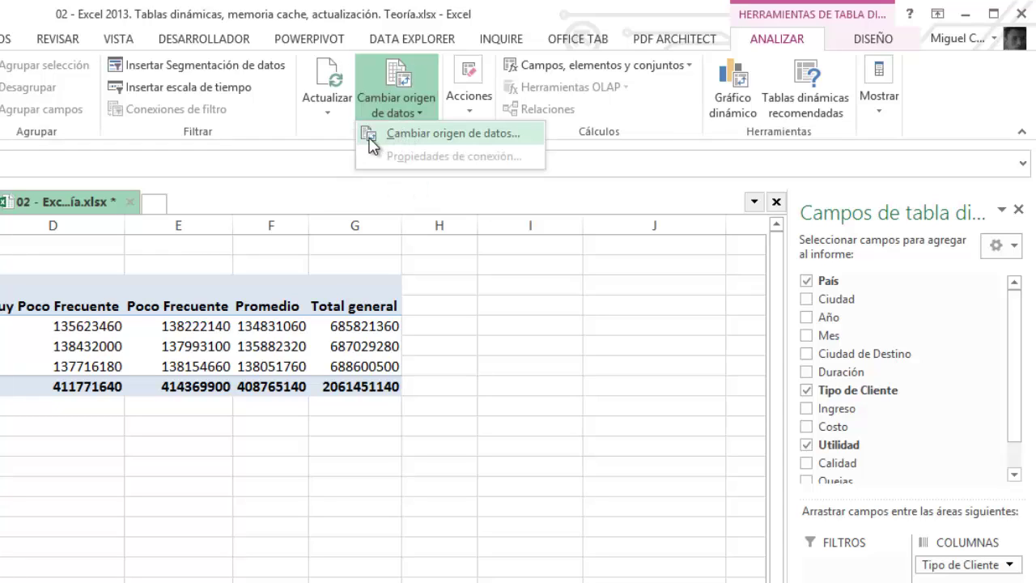
{"action": "left_click", "coordinate": [418, 146]}
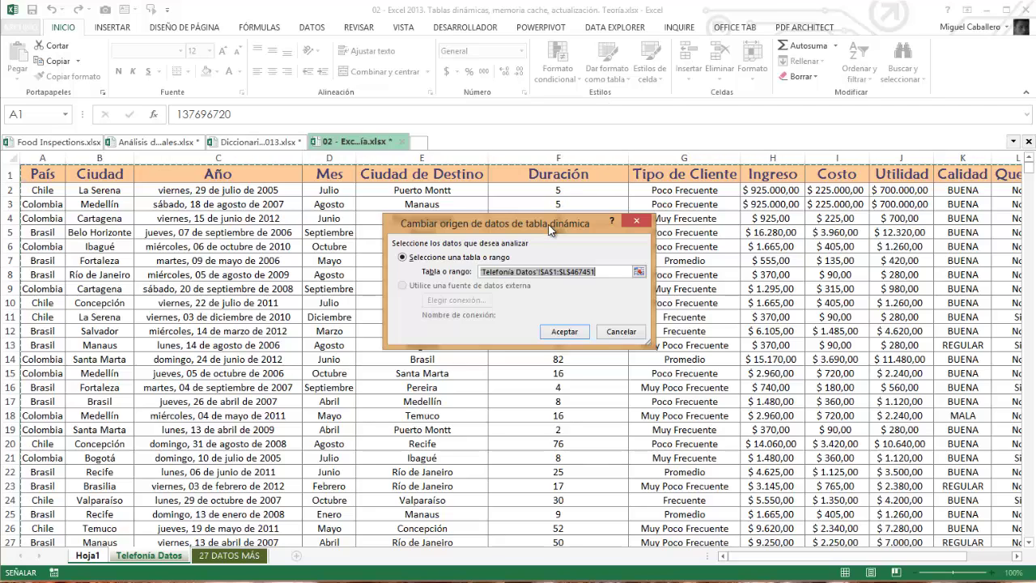
Extend the pivot table's source range to 'Telefonía Datos'!$A$1:$L$467478 by reselecting the data from the last appended record up to the headers.
{"action": "left_click_drag", "start_coordinate": [548, 229], "coordinate": [467, 270]}
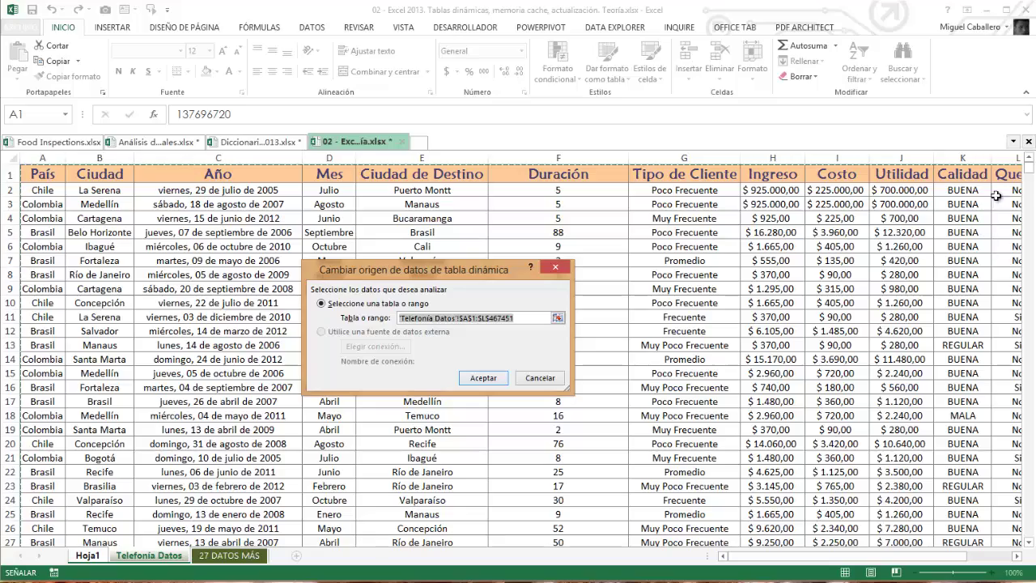
{"action": "left_click_drag", "start_coordinate": [1028, 167], "coordinate": [1028, 531]}
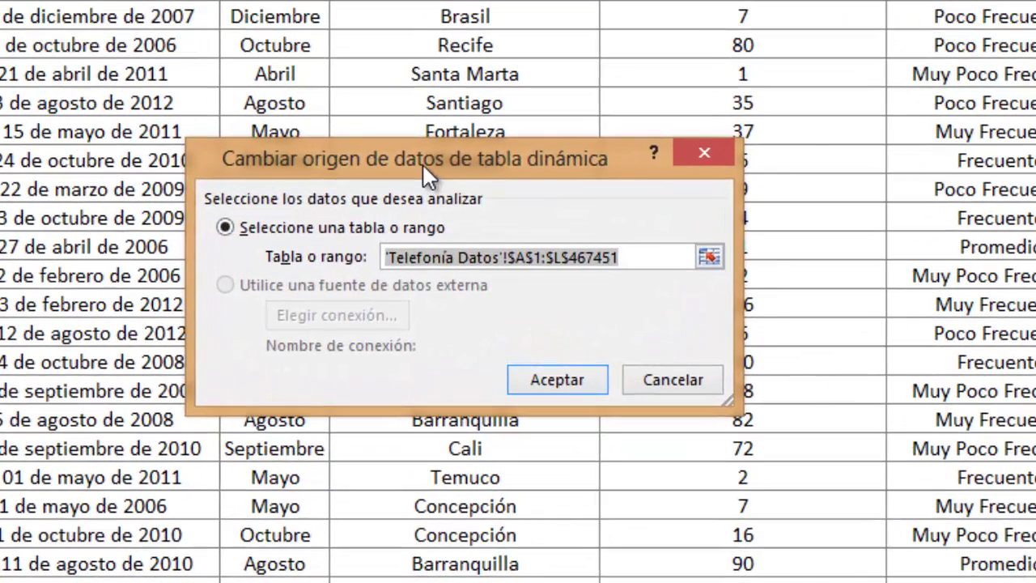
{"action": "left_click_drag", "start_coordinate": [422, 163], "coordinate": [489, 123]}
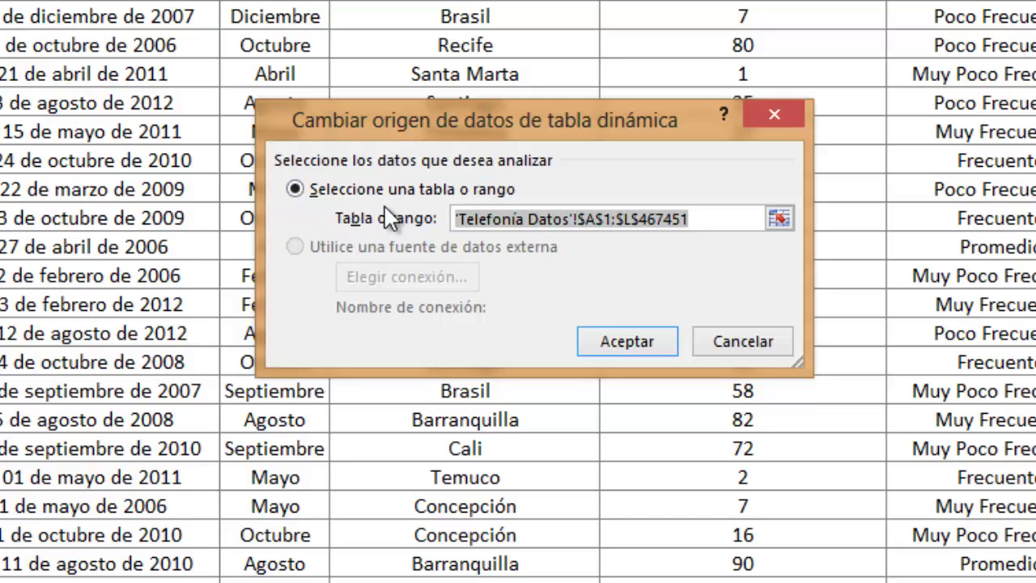
{"action": "left_click", "coordinate": [781, 217]}
{"action": "scroll", "coordinate": [518, 364], "scroll_direction": "down", "scroll_amount": 2}
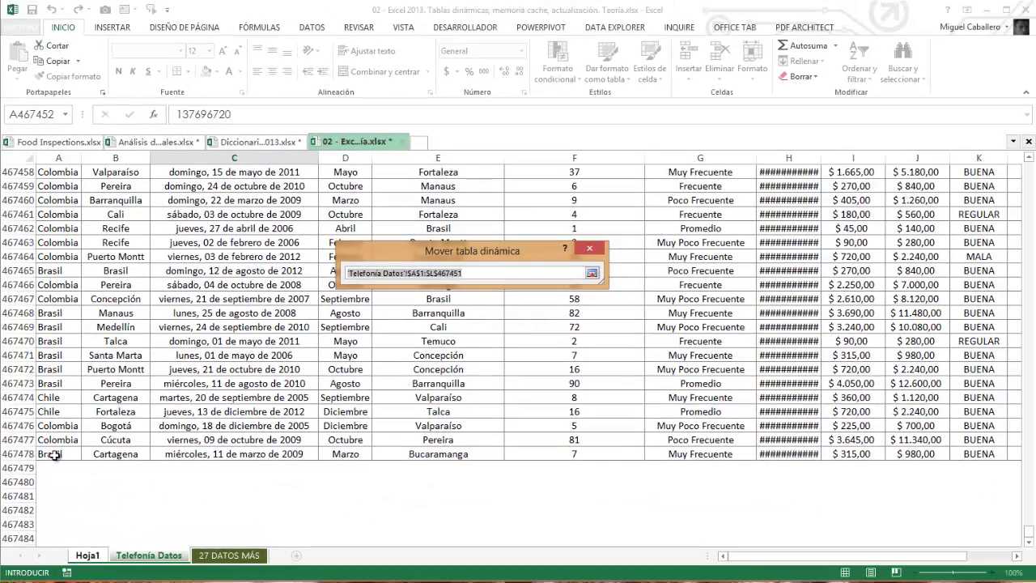
{"action": "left_click", "coordinate": [53, 455]}
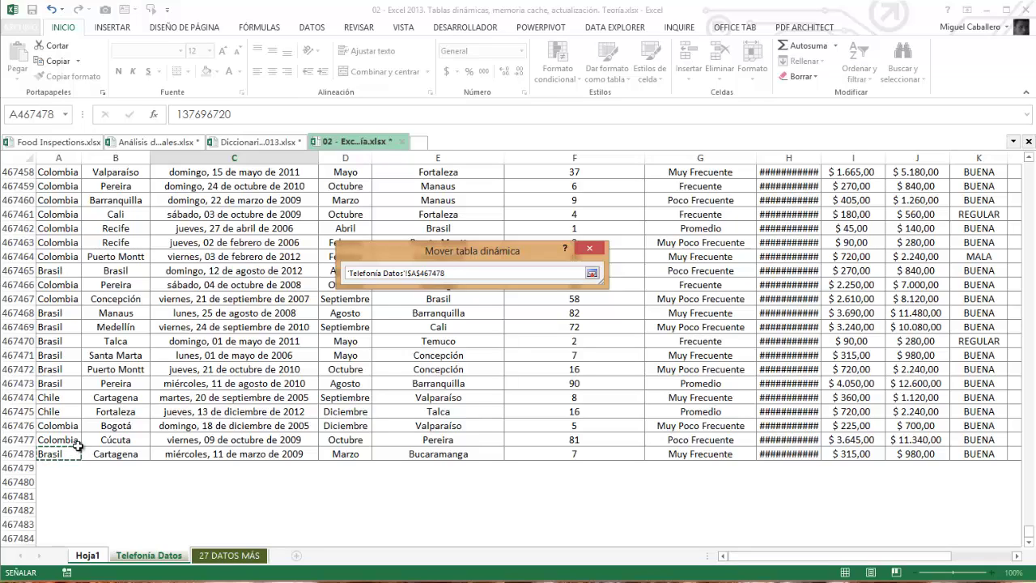
{"action": "left_click_drag", "start_coordinate": [450, 253], "coordinate": [479, 222]}
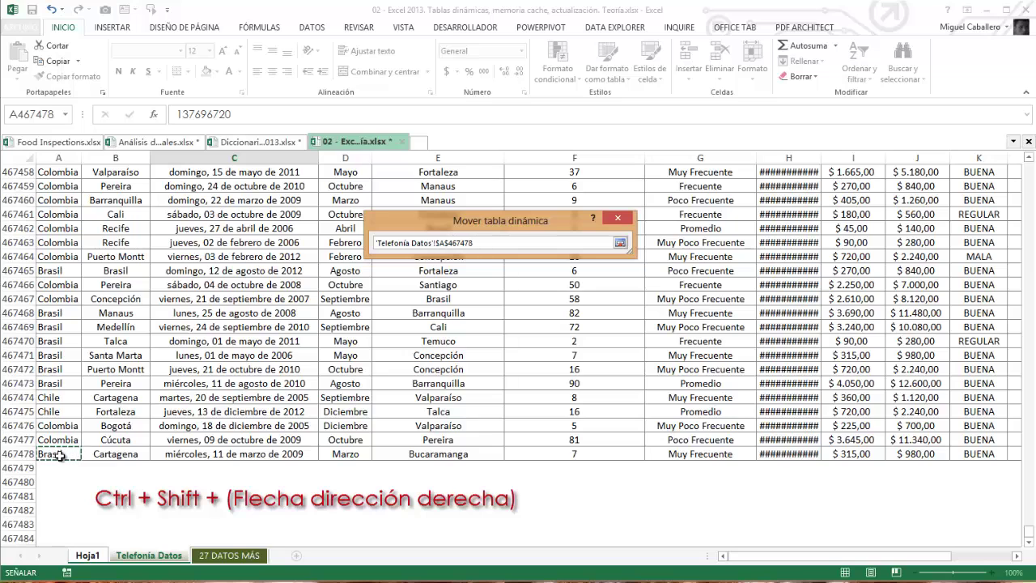
{"action": "key", "text": "ctrl+shift+Right"}
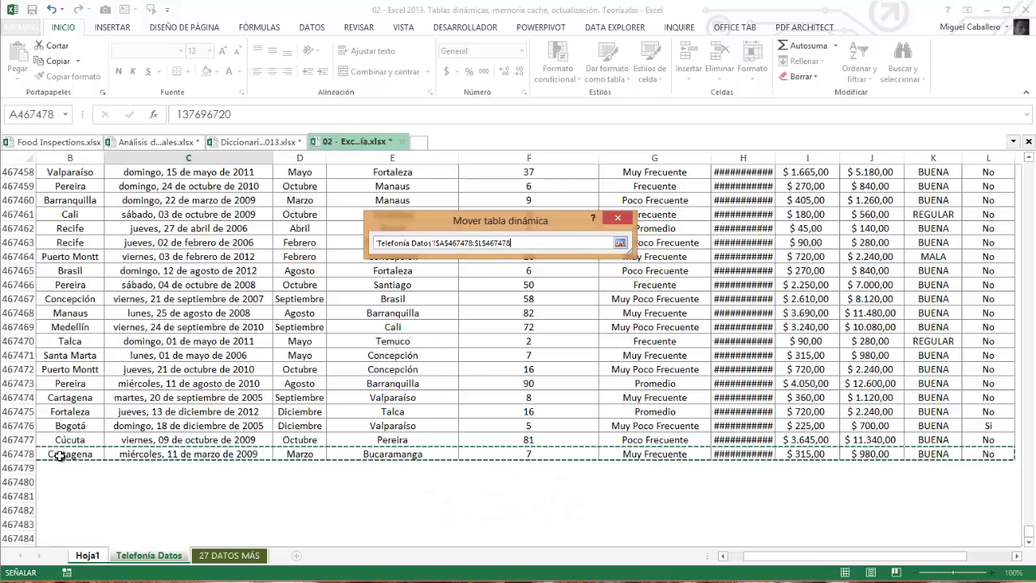
{"action": "key", "text": "ctrl+shift+Up"}
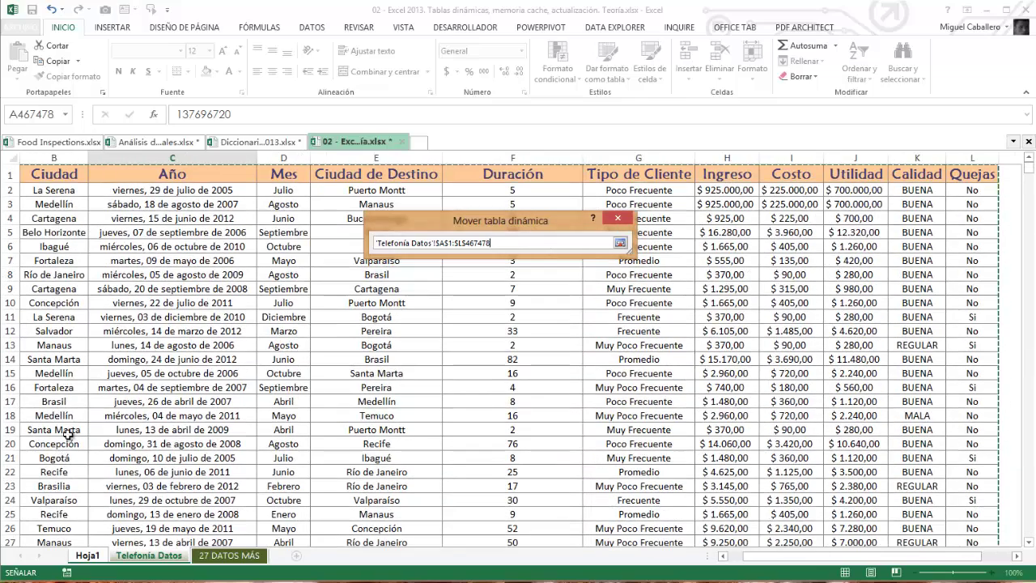
{"action": "left_click", "coordinate": [620, 243]}
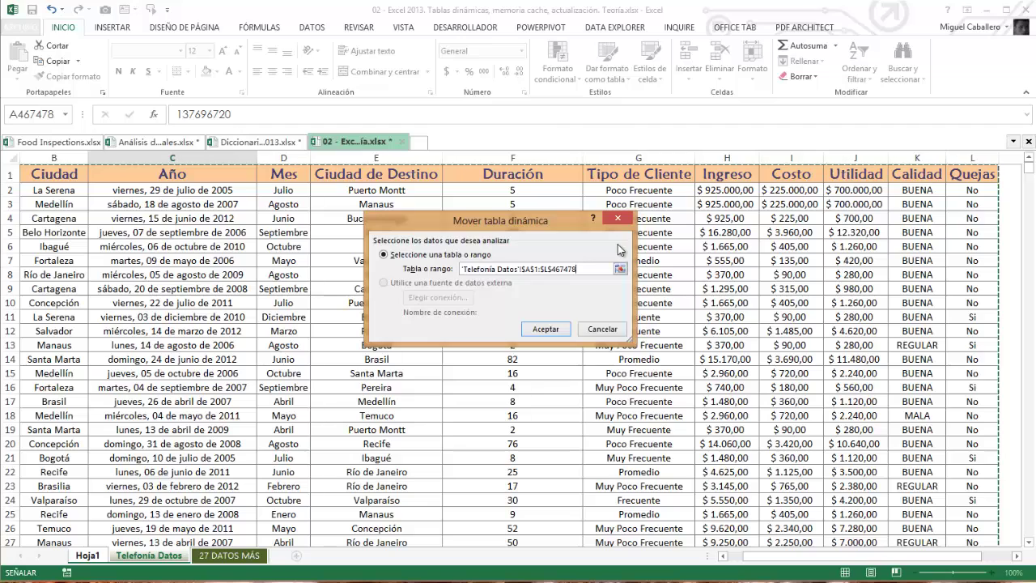
{"action": "left_click", "coordinate": [545, 330]}
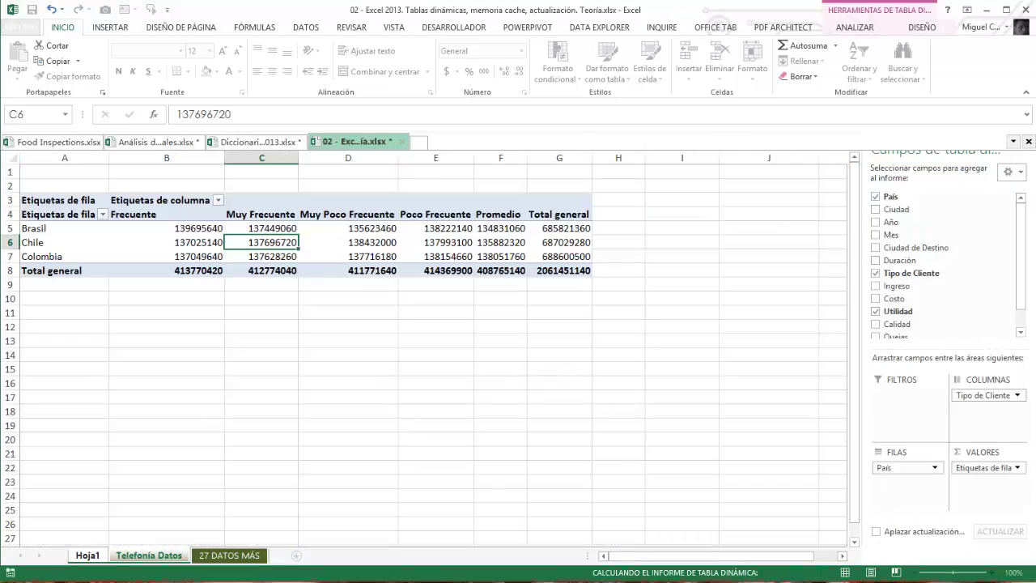
Check the pivot table's Total general and read the list of new data batches in the exercise PDF in Adobe Reader.
{"action": "left_click", "coordinate": [566, 270]}
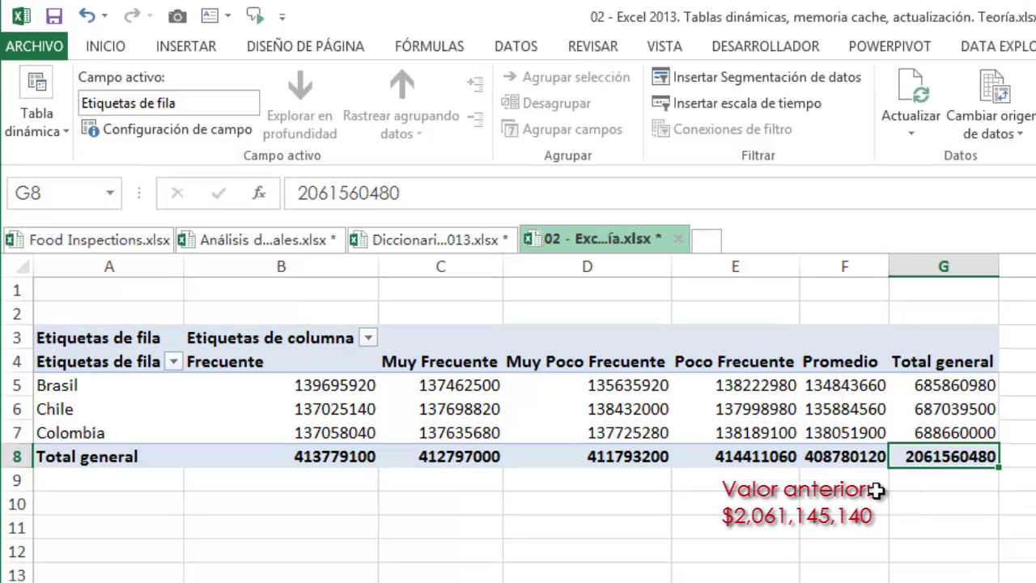
{"action": "double_click", "coordinate": [979, 446]}
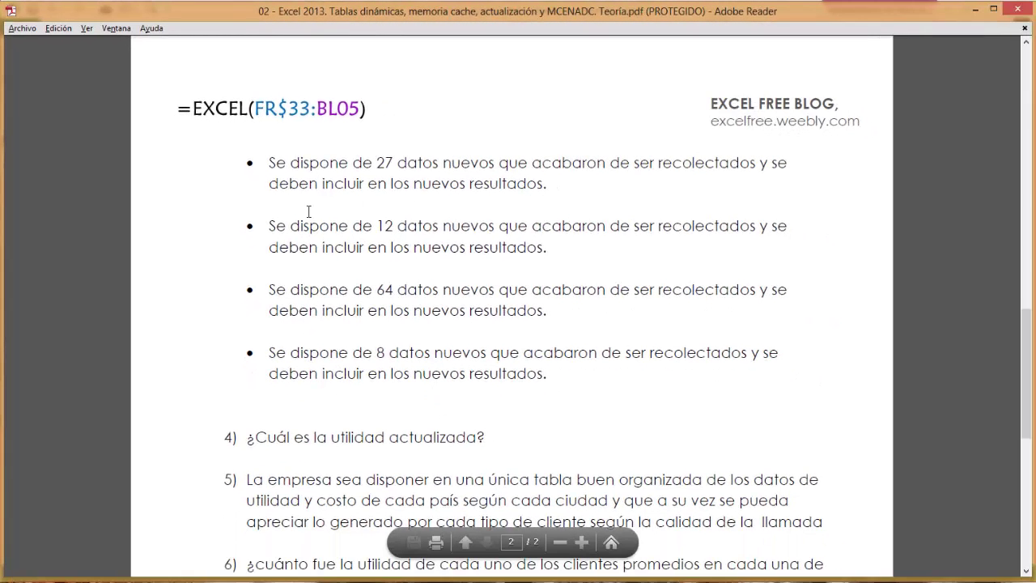
{"action": "scroll", "coordinate": [448, 292], "scroll_direction": "up", "scroll_amount": 1}
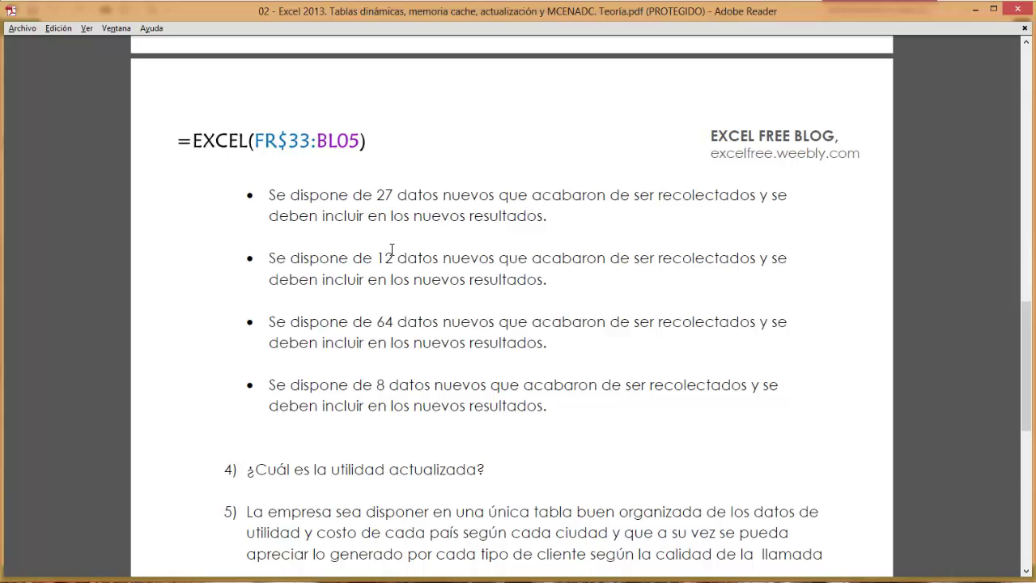
{"action": "left_click_drag", "start_coordinate": [519, 216], "coordinate": [219, 194]}
{"action": "left_click", "coordinate": [516, 281]}
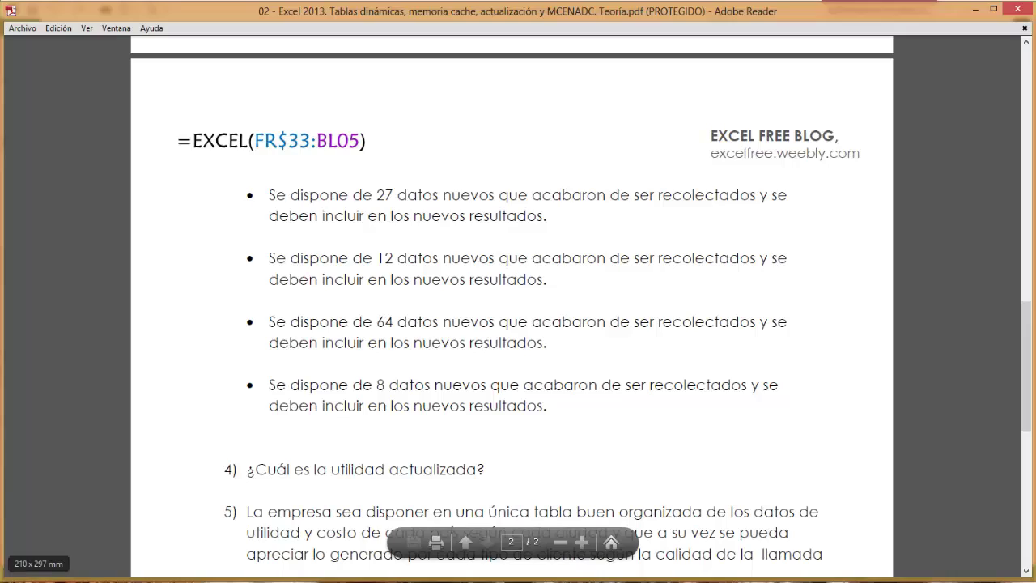
Switch back to Excel and unhide the 12 DATOS MÁS sheet.
{"action": "key", "text": "alt+Tab"}
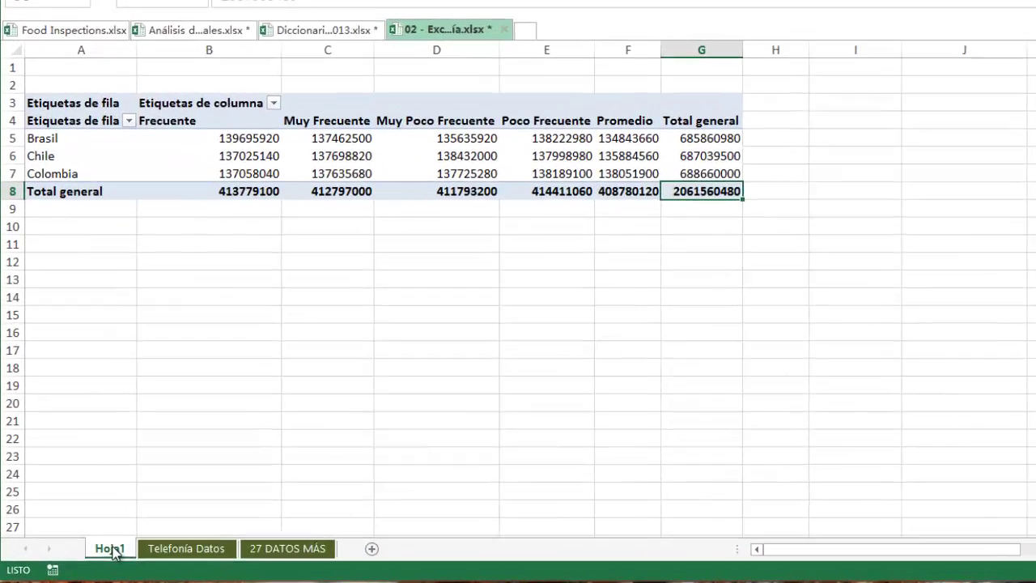
{"action": "right_click", "coordinate": [112, 550]}
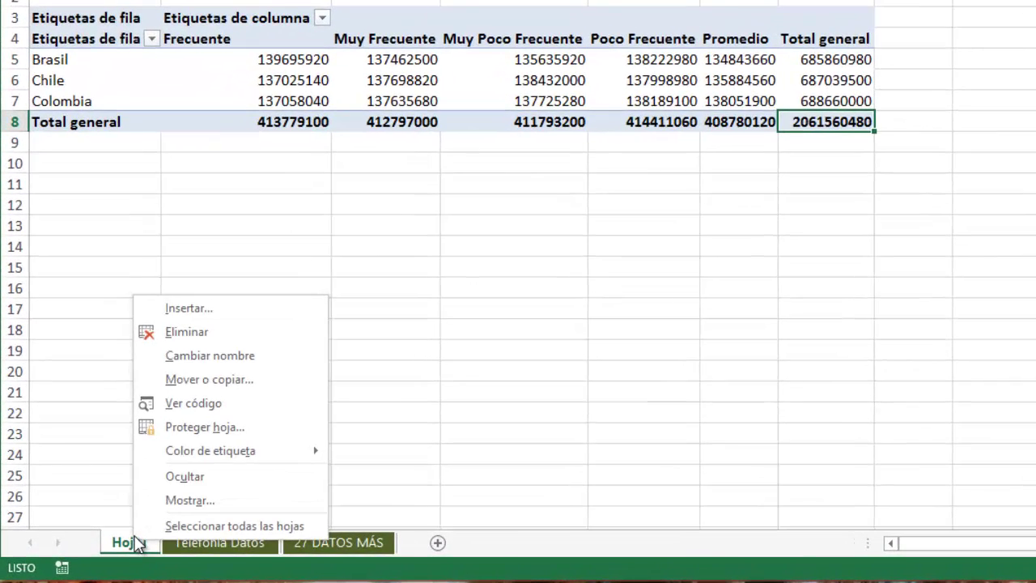
{"action": "left_click", "coordinate": [185, 501]}
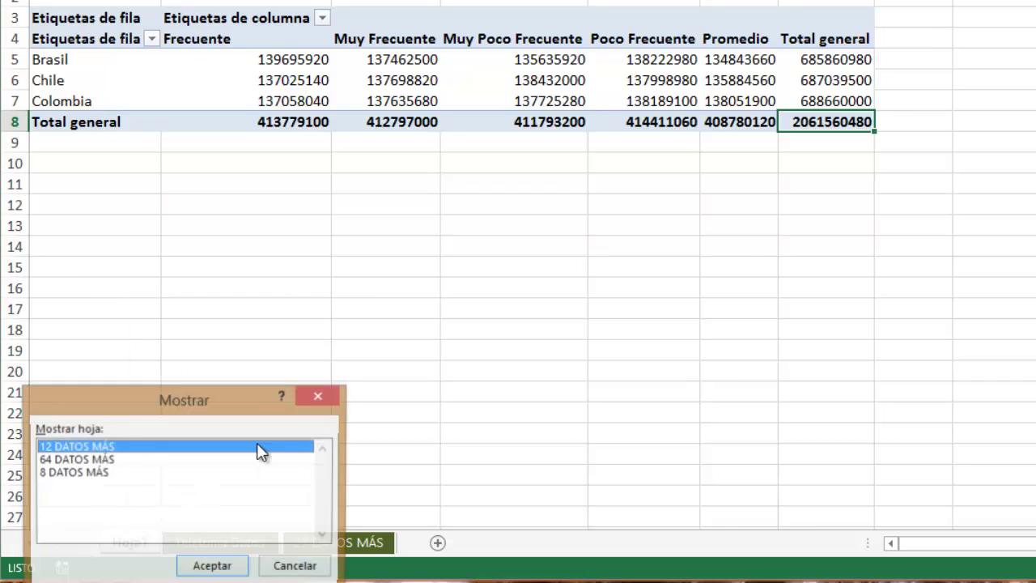
{"action": "left_click_drag", "start_coordinate": [233, 399], "coordinate": [605, 159]}
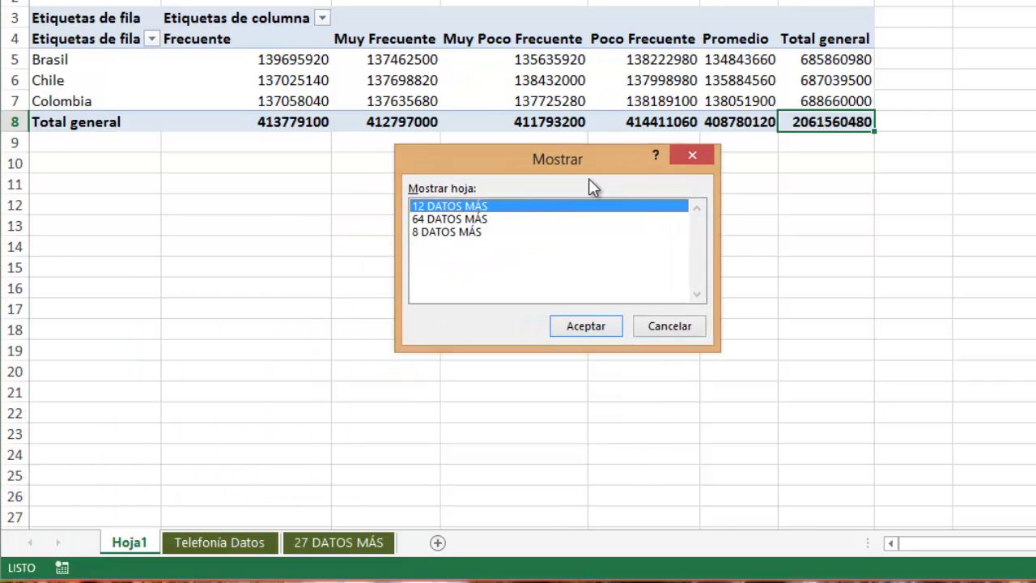
{"action": "left_click", "coordinate": [586, 325]}
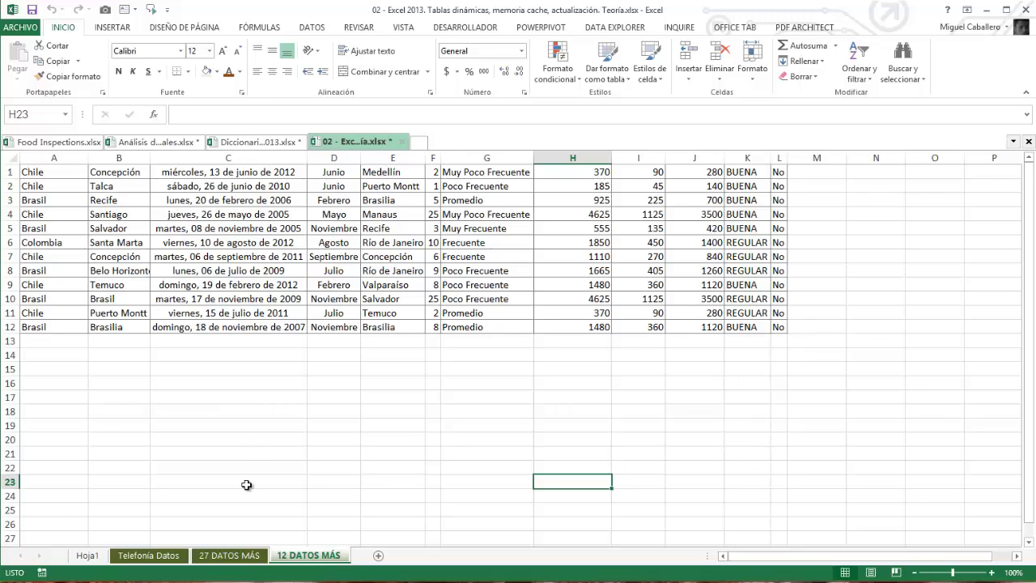
Go to the end of the records in Telefonía Datos and select the empty cell B467479.
{"action": "left_click", "coordinate": [172, 557]}
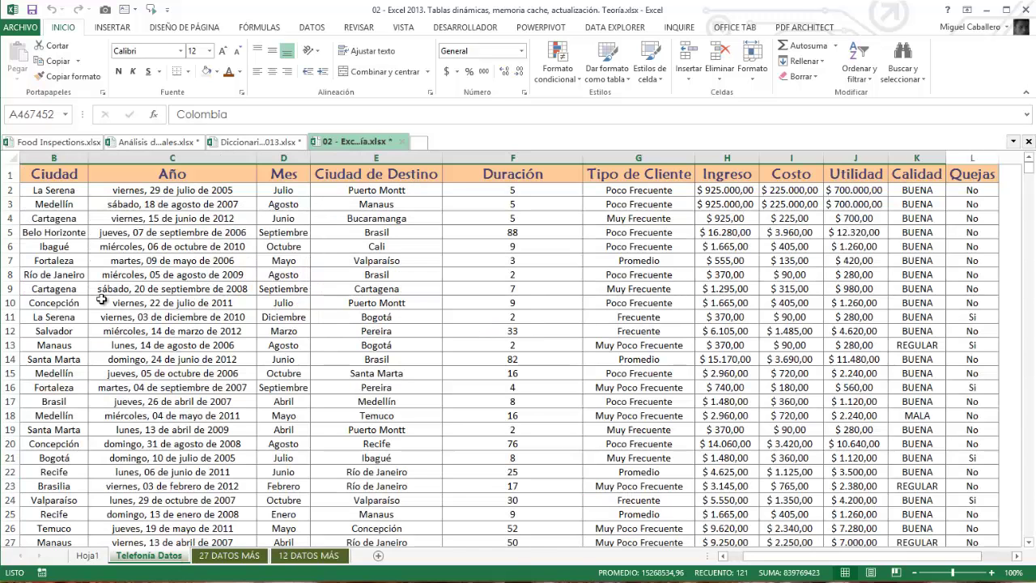
{"action": "left_click", "coordinate": [56, 177]}
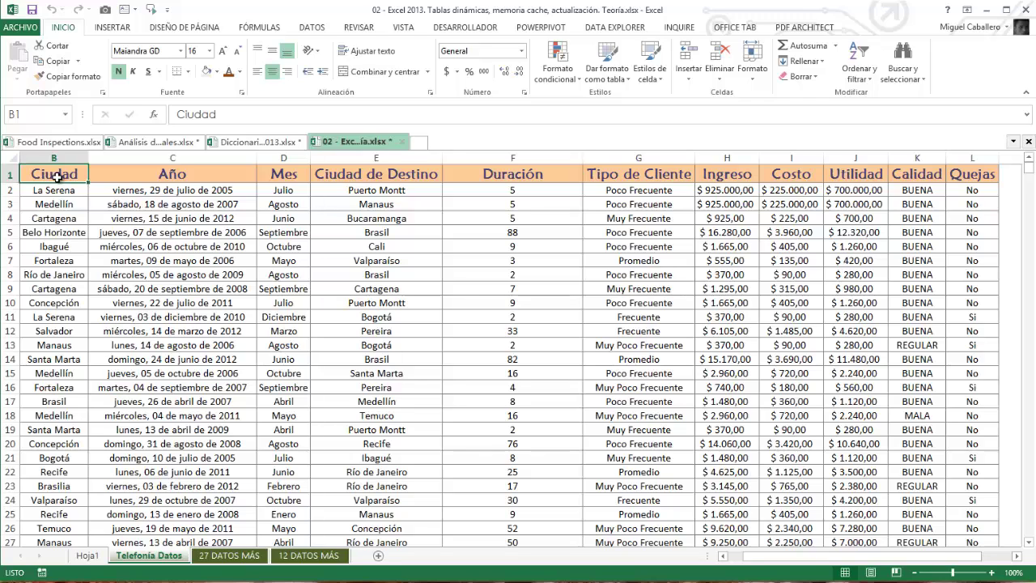
{"action": "key", "text": "ctrl+Down"}
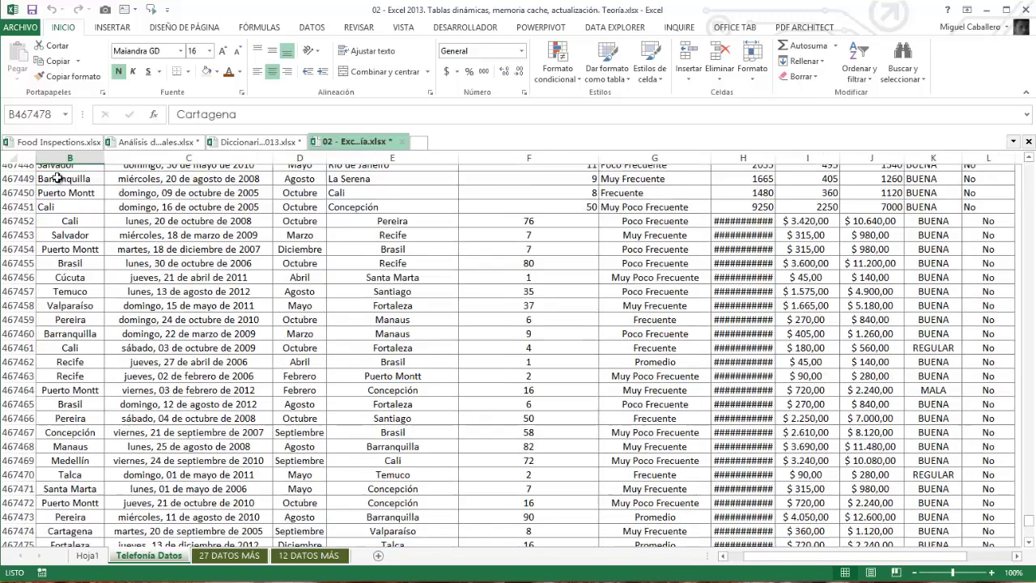
{"action": "scroll", "coordinate": [168, 503], "scroll_direction": "down", "scroll_amount": 3}
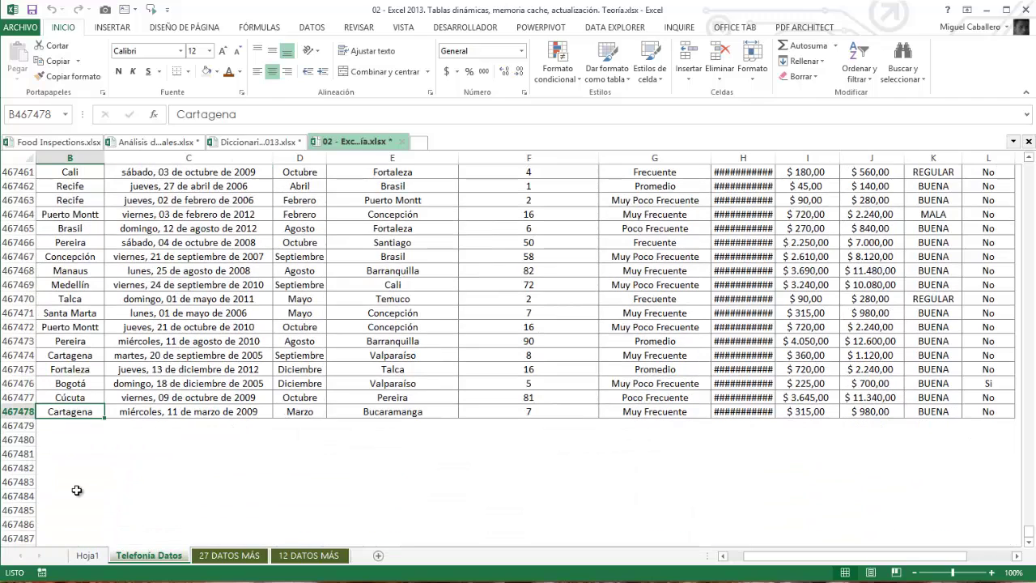
{"action": "left_click", "coordinate": [77, 424]}
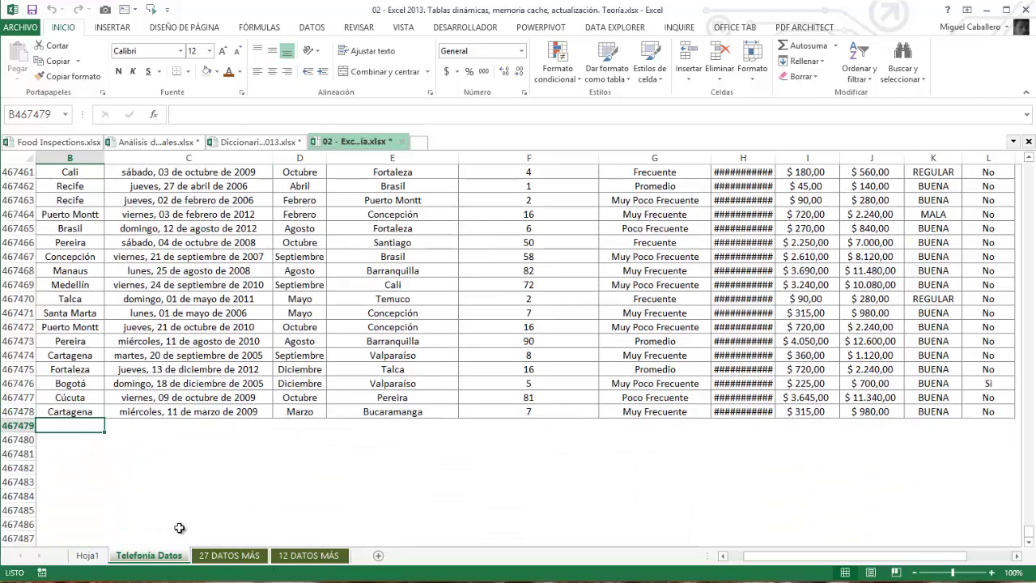
Copy the whole data block from 12 DATOS MÁS and paste it at B467479 in Telefonía Datos.
{"action": "left_click", "coordinate": [306, 555]}
{"action": "left_click", "coordinate": [285, 244]}
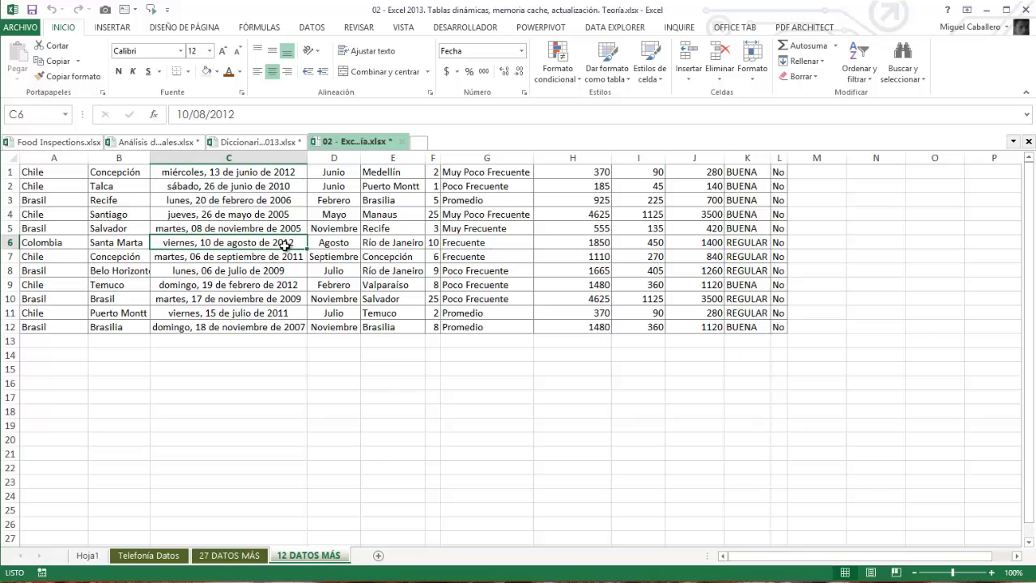
{"action": "key", "text": "ctrl+a"}
{"action": "key", "text": "ctrl+c"}
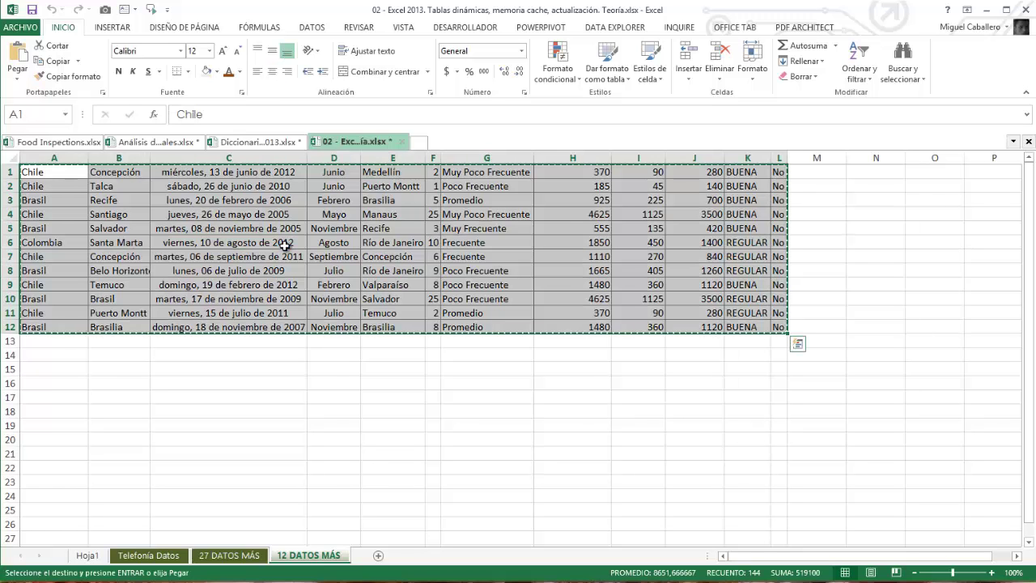
{"action": "left_click", "coordinate": [161, 555]}
{"action": "key", "text": "ctrl+v"}
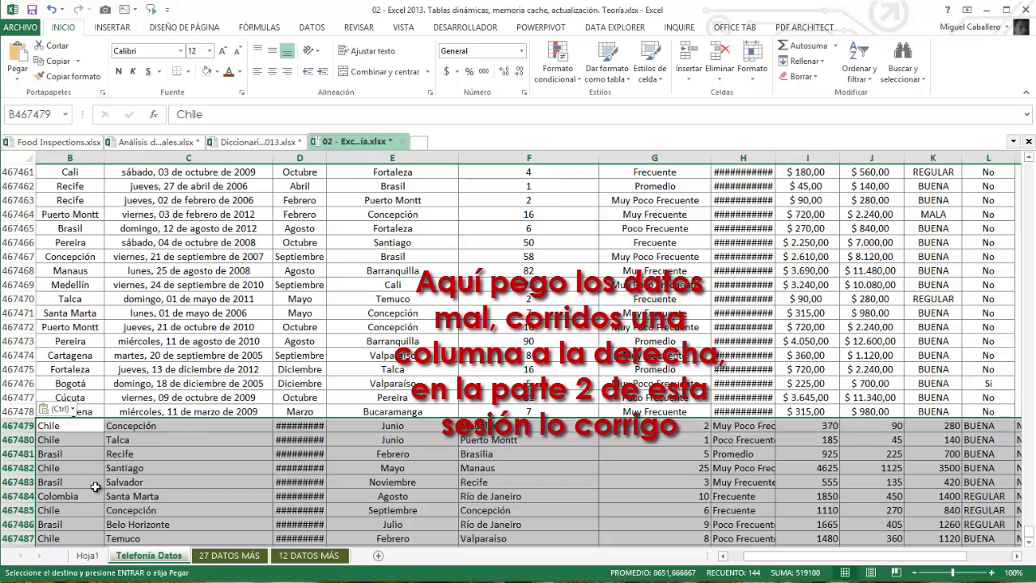
Return to the pivot table on Hoja1 and open its data source range for editing.
{"action": "left_click", "coordinate": [87, 555]}
{"action": "left_click", "coordinate": [270, 243]}
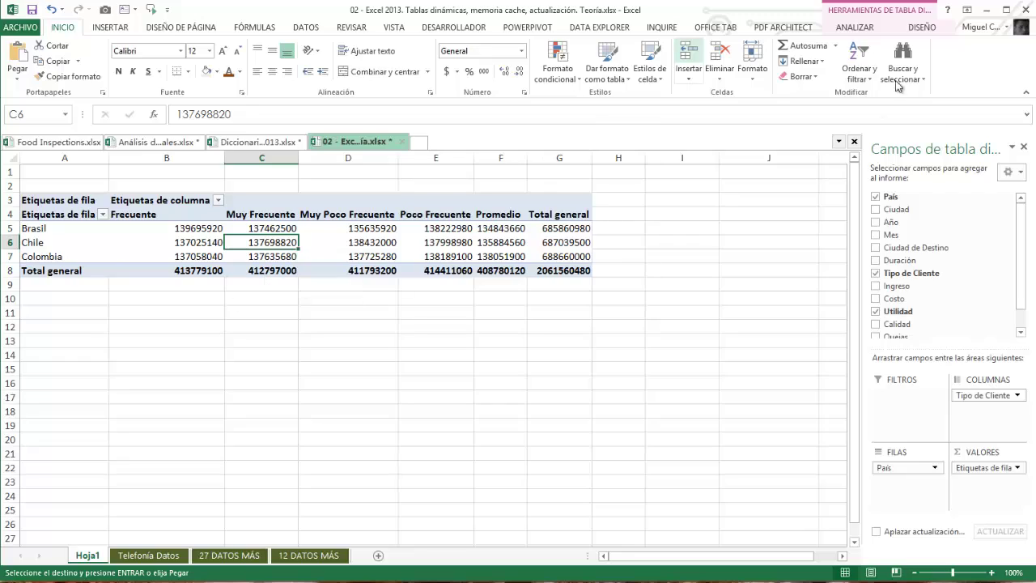
{"action": "left_click", "coordinate": [858, 30]}
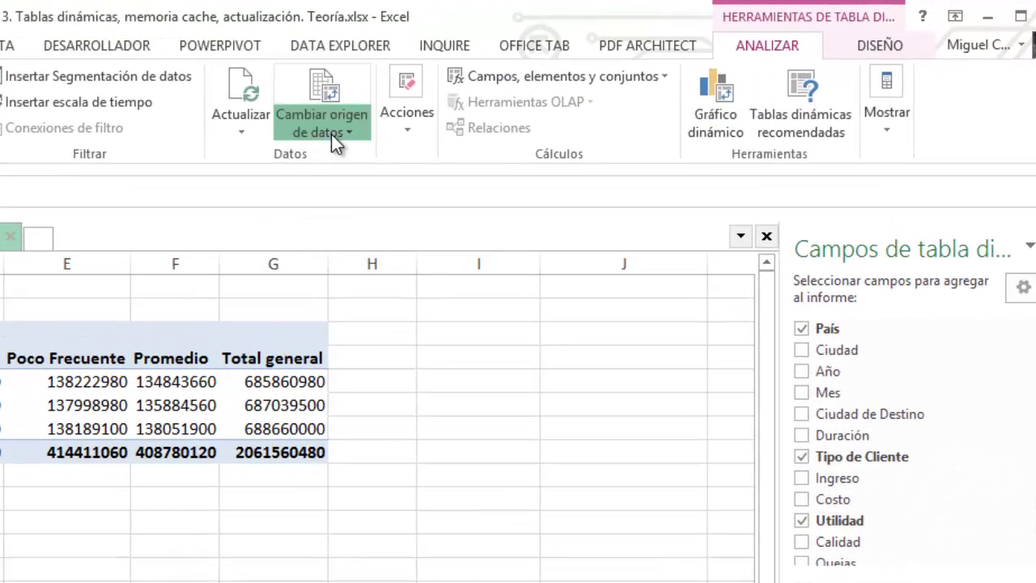
{"action": "left_click", "coordinate": [594, 80]}
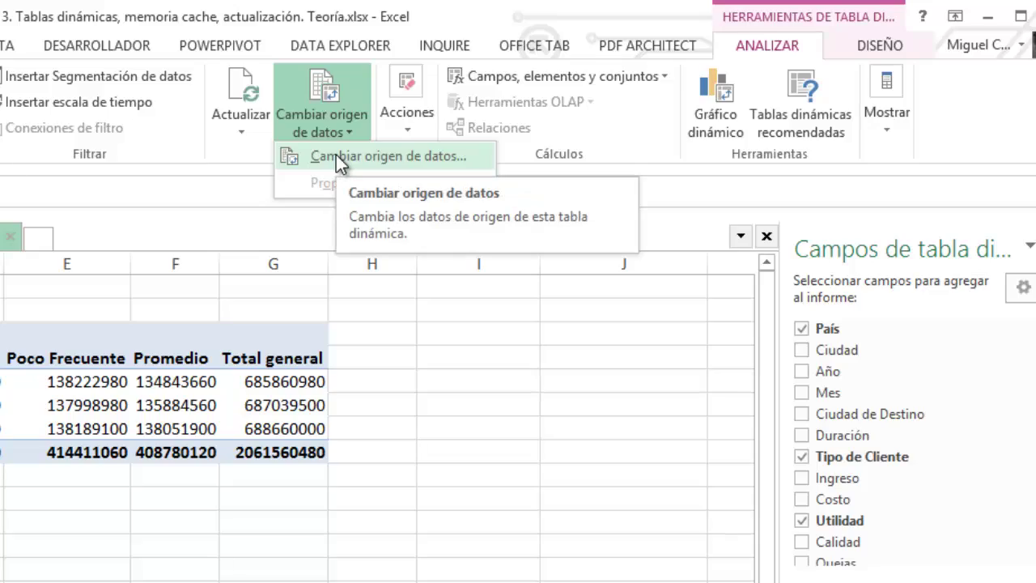
{"action": "left_click", "coordinate": [336, 154]}
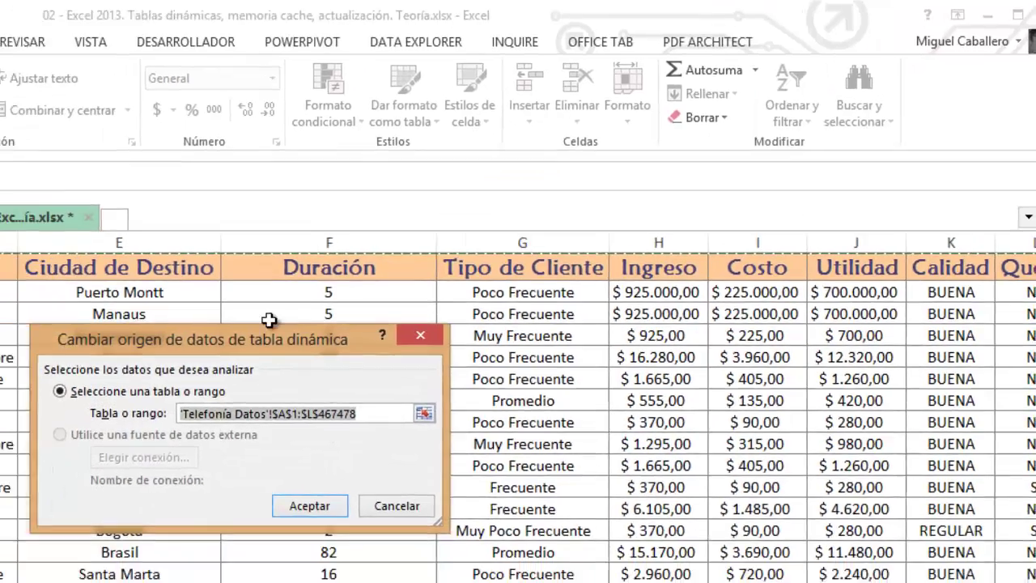